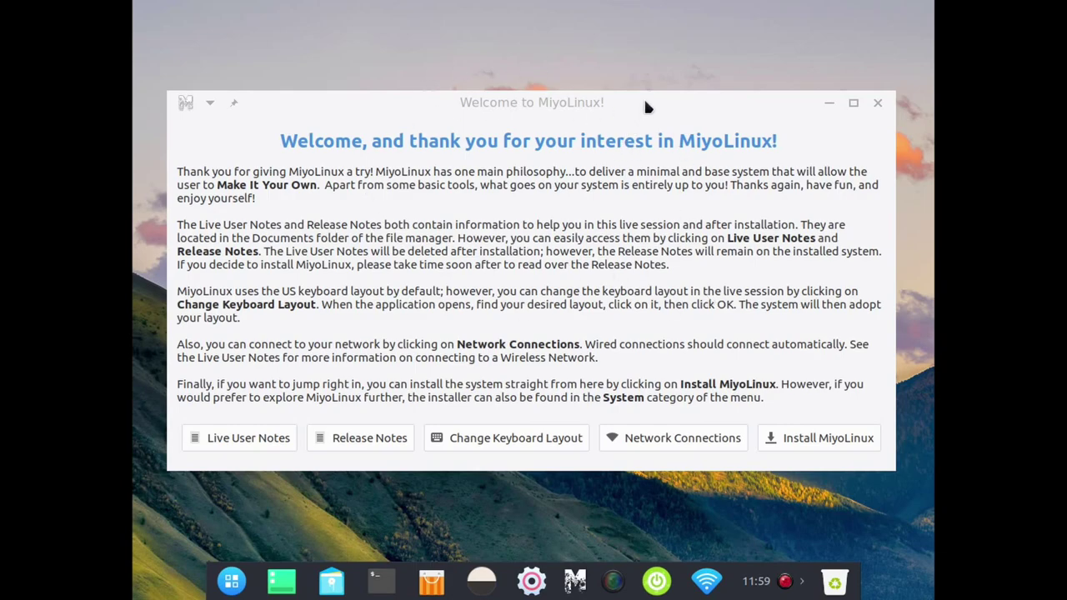
# Nudge the Welcome to MiyoLinux window aside and close it.
pyautogui.moveTo(647, 107); pyautogui.dragTo(645, 106)
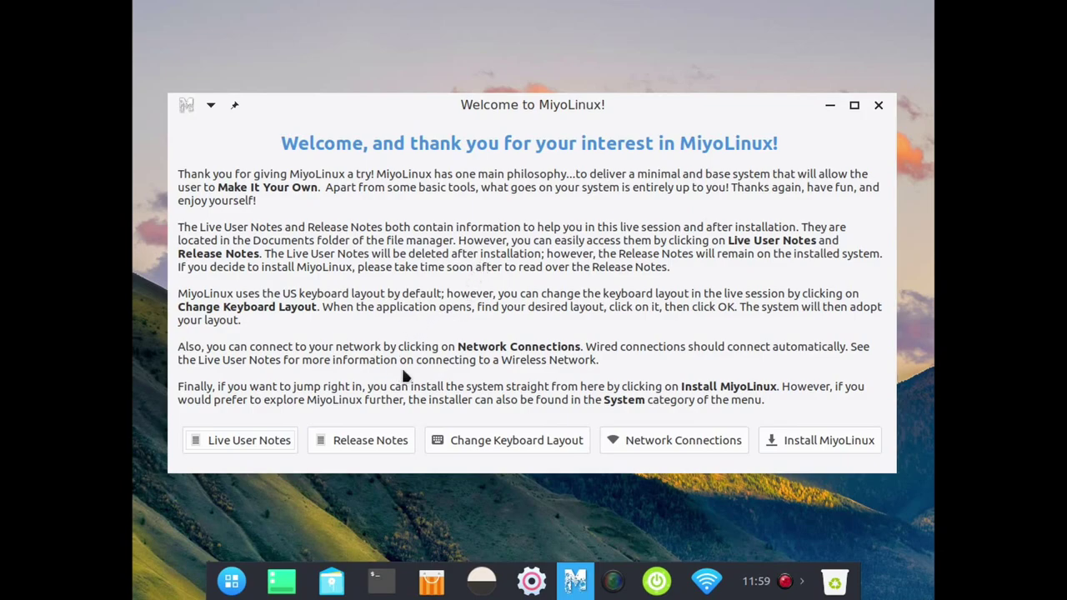
pyautogui.click(878, 106)
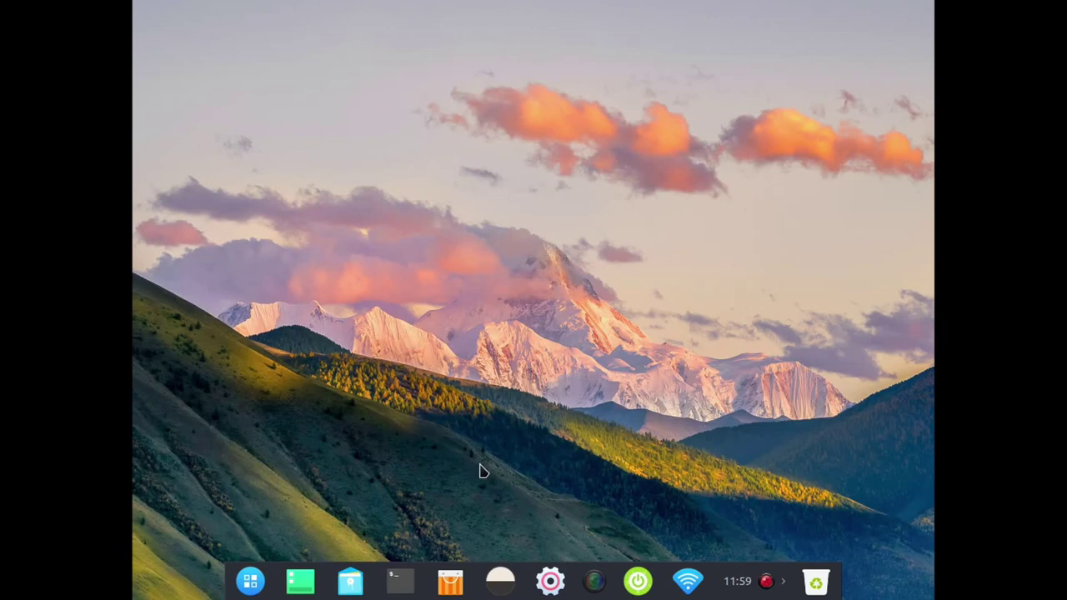
# Set the taskbar to Efficient Mode in Panel Modes and close that window.
pyautogui.click(505, 581)
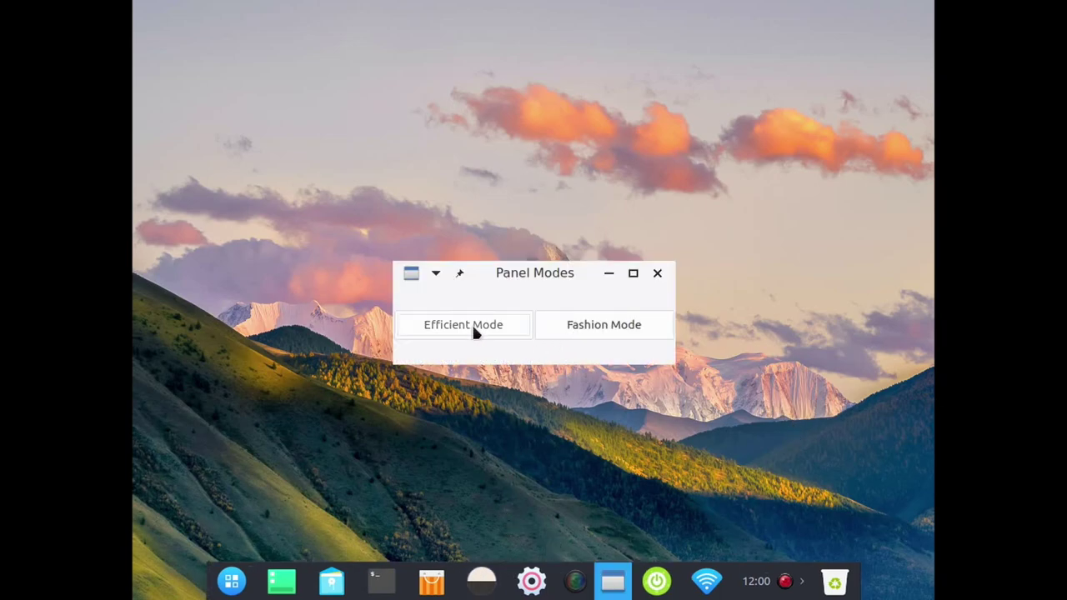
pyautogui.click(472, 326)
pyautogui.click(657, 274)
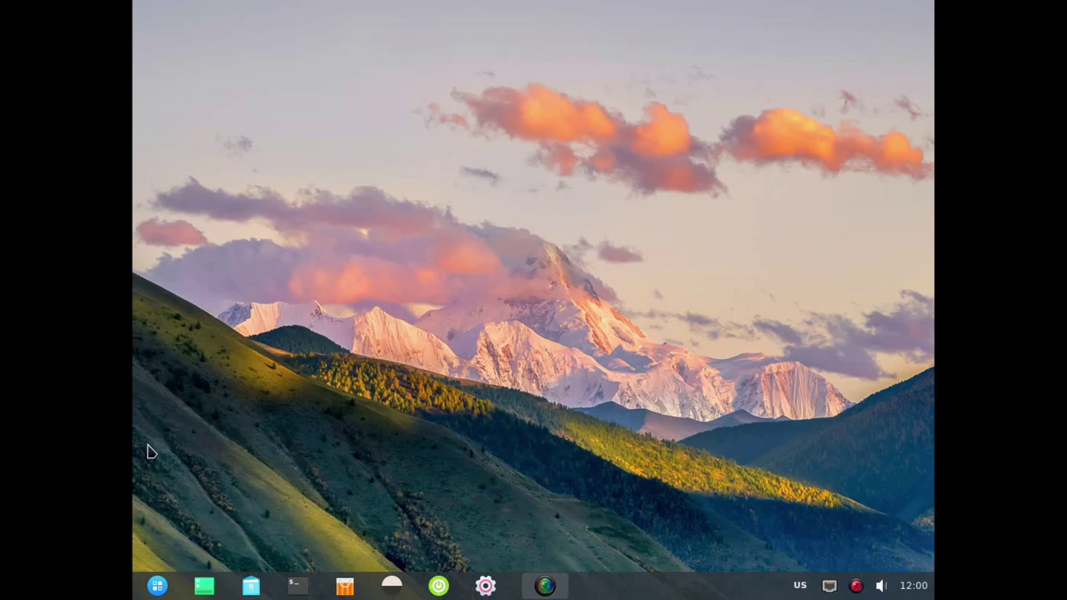
# Launch GParted from the System menu and maximise its window.
pyautogui.click(158, 587)
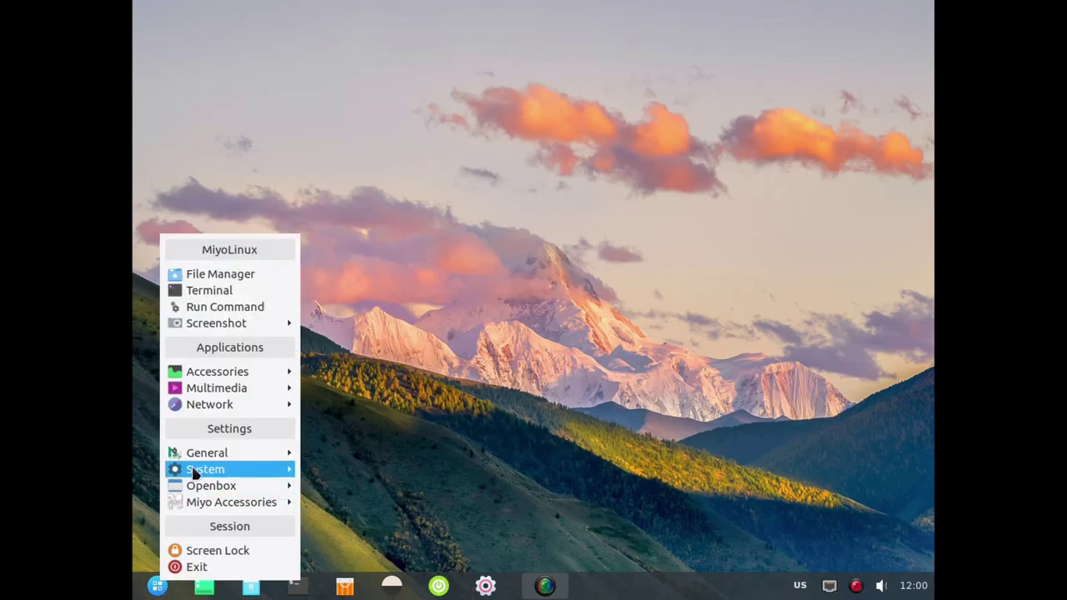
pyautogui.moveTo(198, 460)
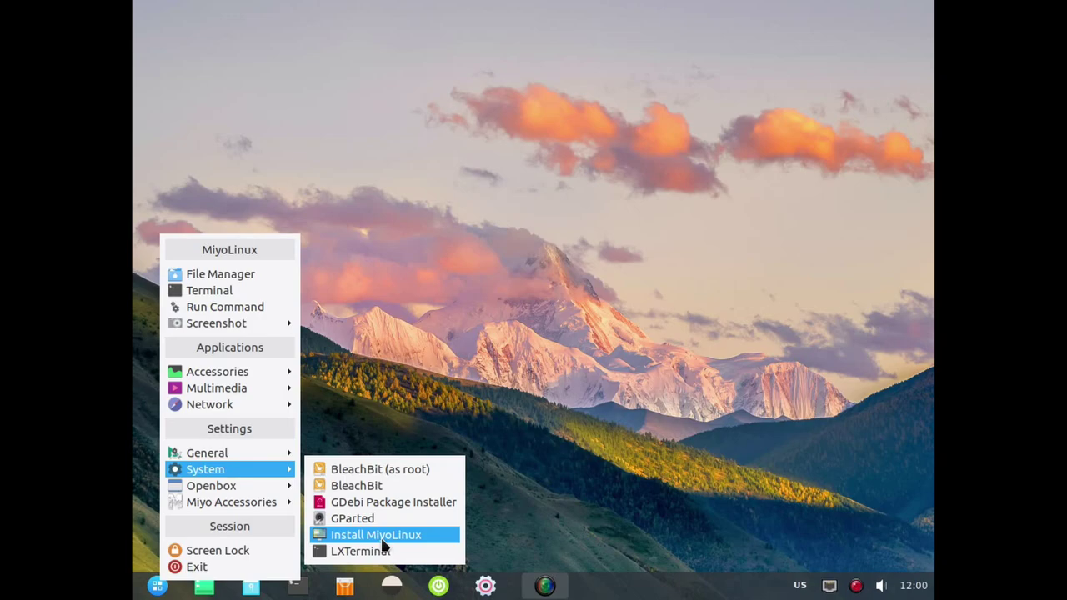
pyautogui.click(379, 526)
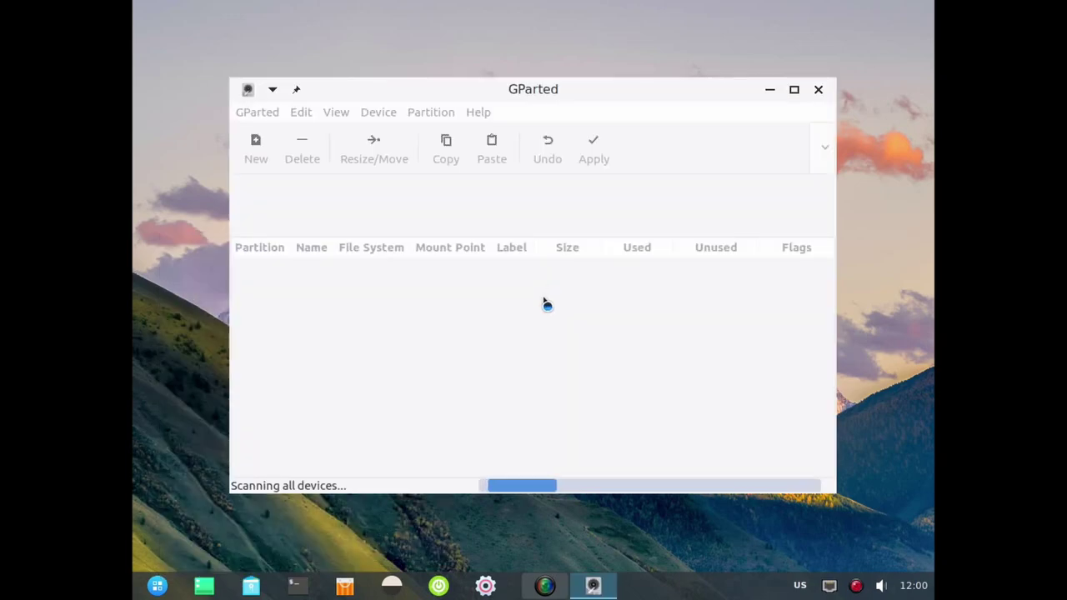
pyautogui.click(793, 90)
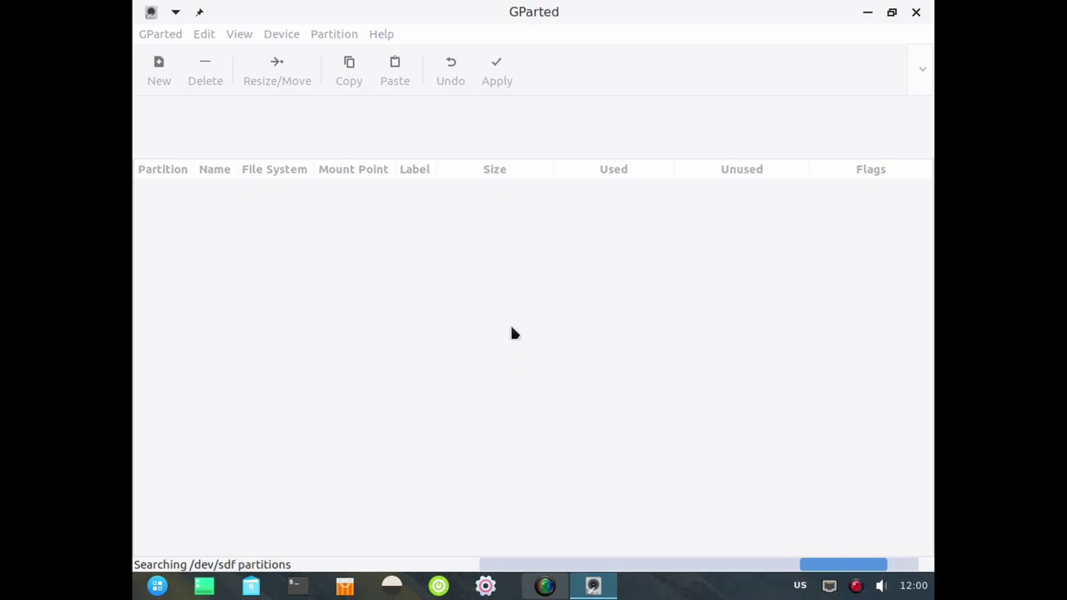
# Switch to disk /dev/sdf and queue formatting /dev/sdf1 as ext4.
pyautogui.click(871, 73)
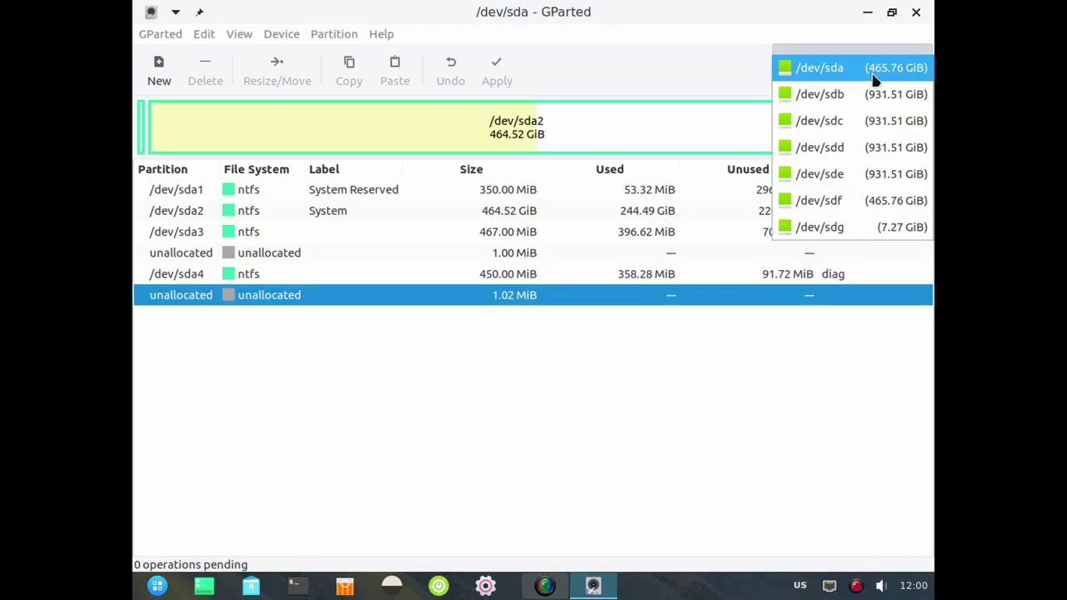
pyautogui.click(862, 204)
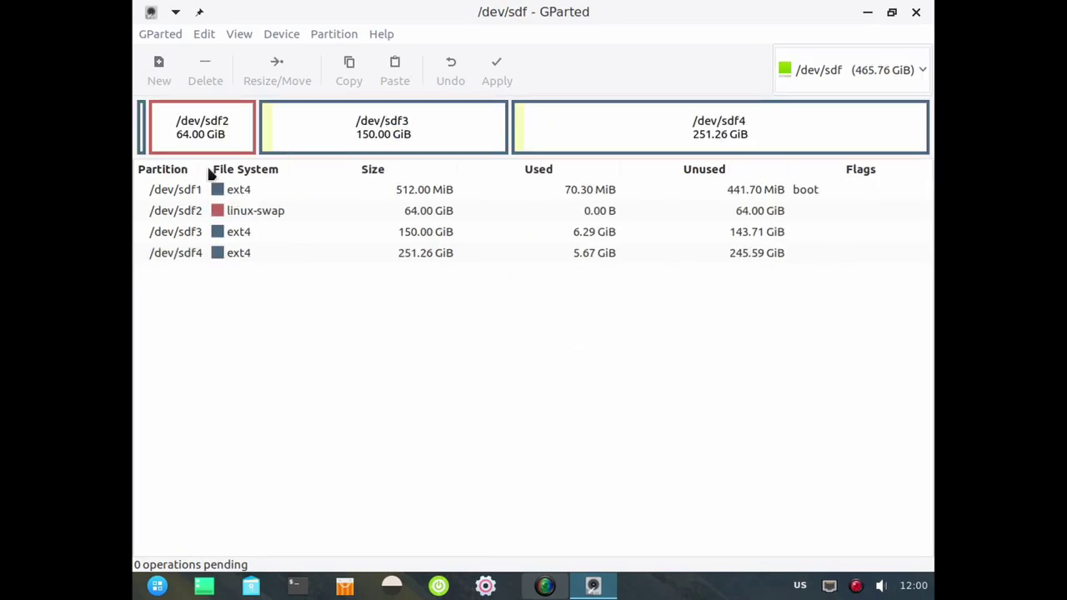
pyautogui.click(344, 195)
pyautogui.rightClick(344, 195)
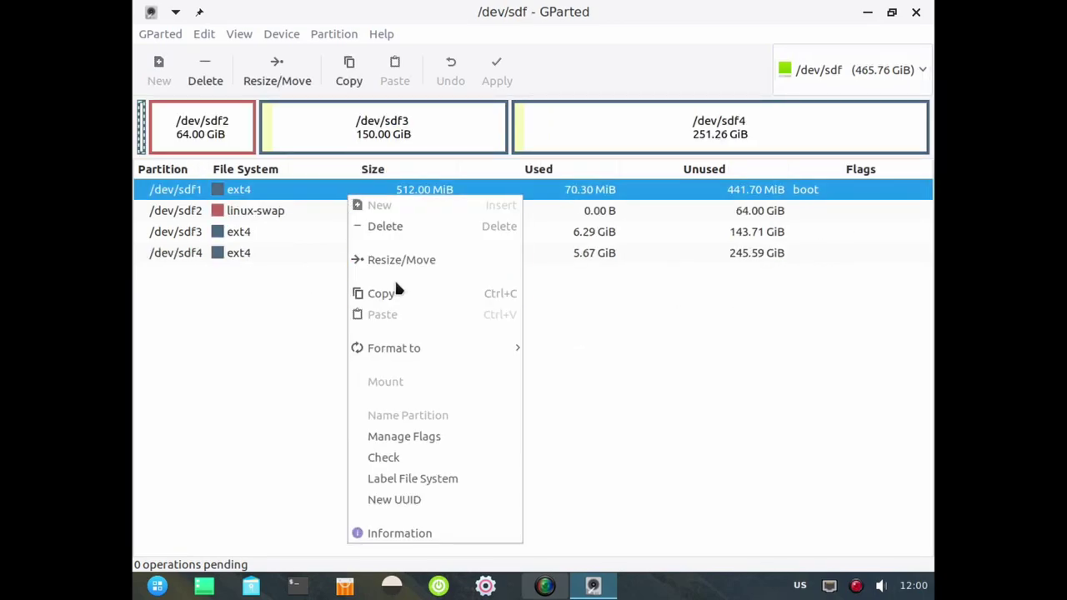
pyautogui.moveTo(392, 350)
pyautogui.click(593, 274)
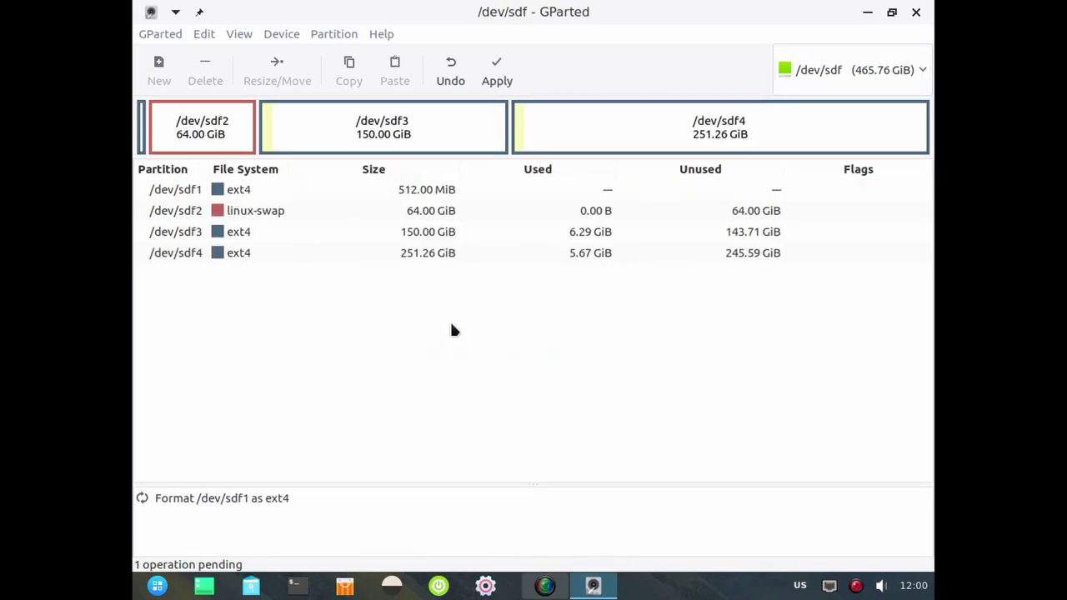
# Queue /dev/sdf2 as linux-swap and /dev/sdf3 and /dev/sdf4 as ext4.
pyautogui.rightClick(304, 218)
pyautogui.moveTo(386, 364)
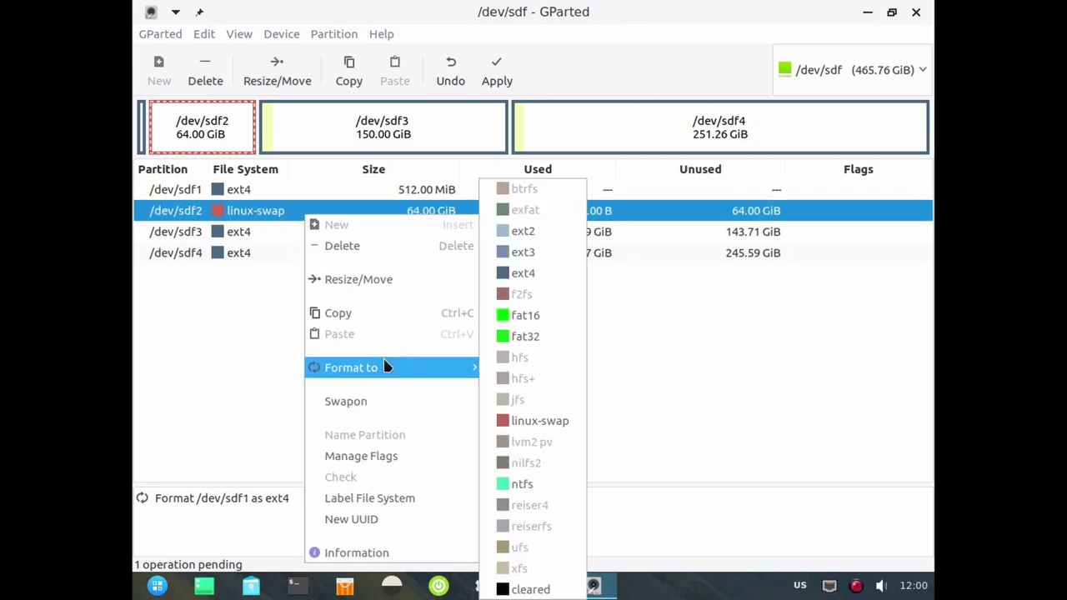
pyautogui.click(526, 423)
pyautogui.rightClick(337, 239)
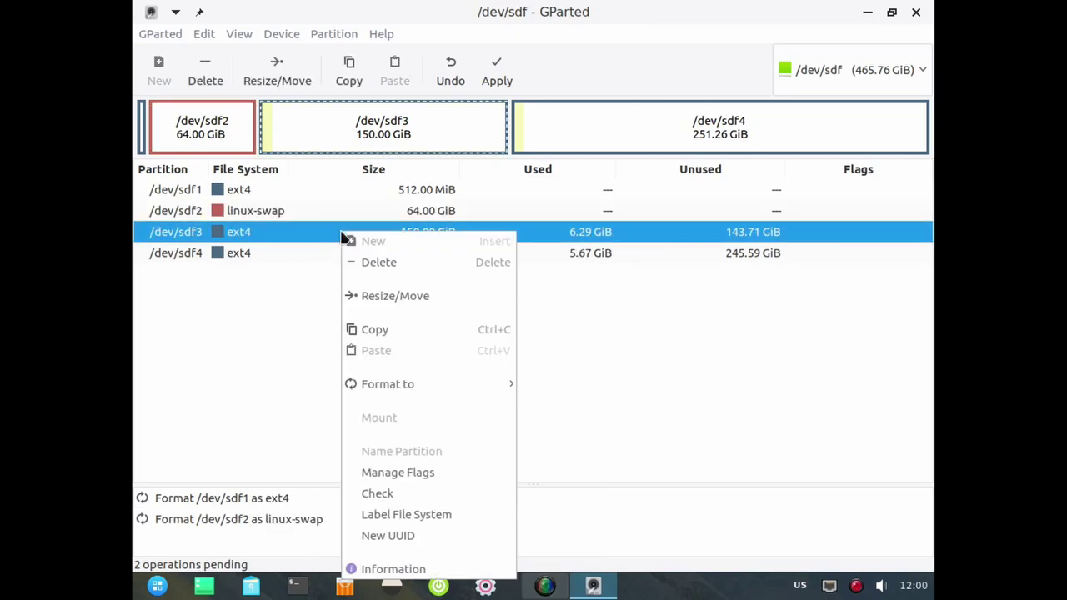
pyautogui.moveTo(429, 385)
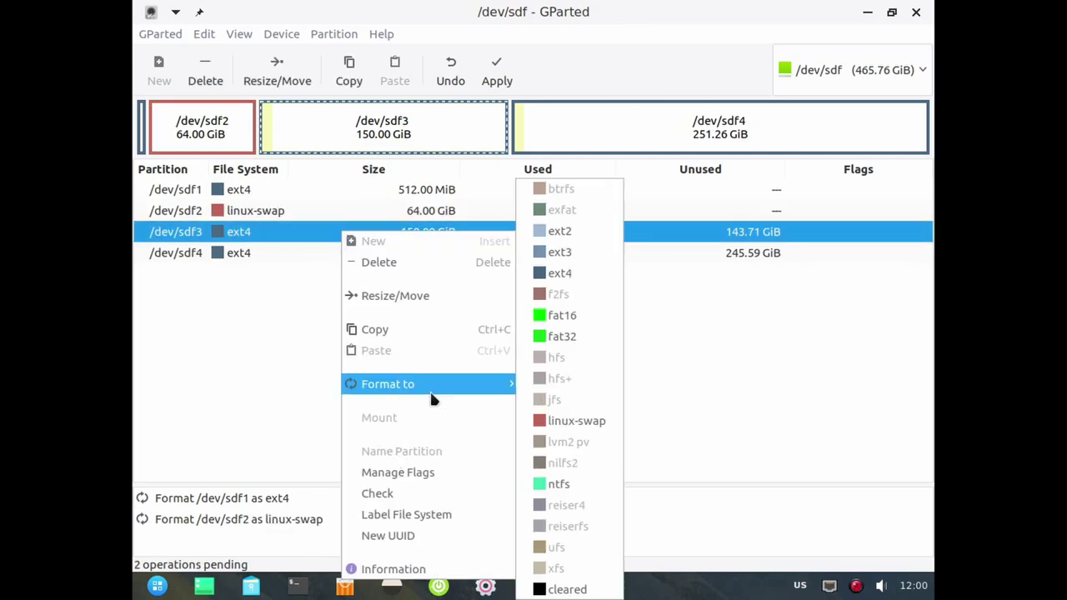
pyautogui.click(584, 276)
pyautogui.rightClick(386, 251)
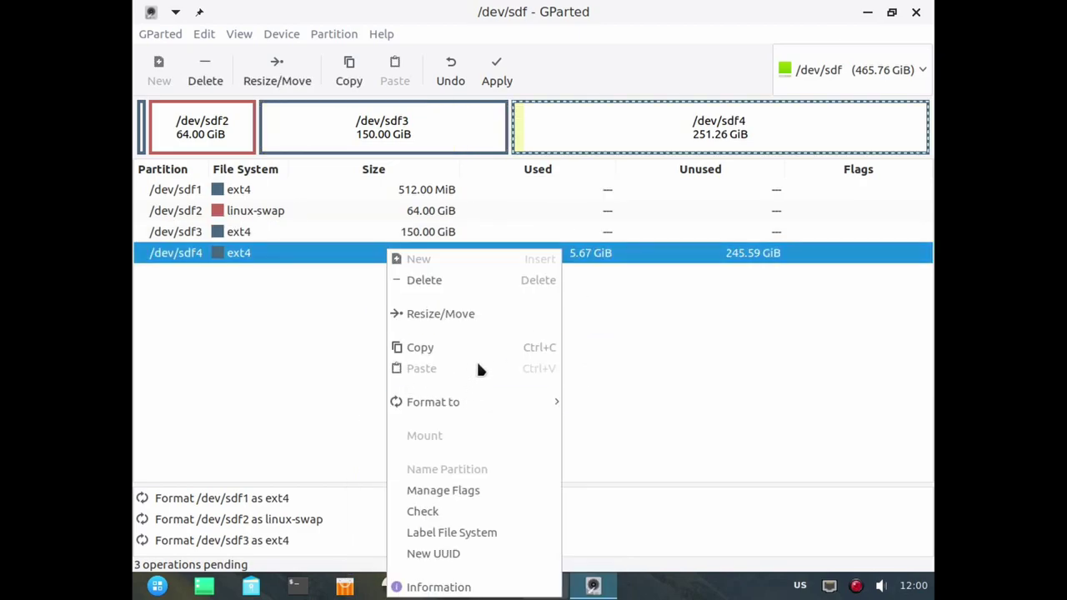
pyautogui.moveTo(476, 403)
pyautogui.click(634, 273)
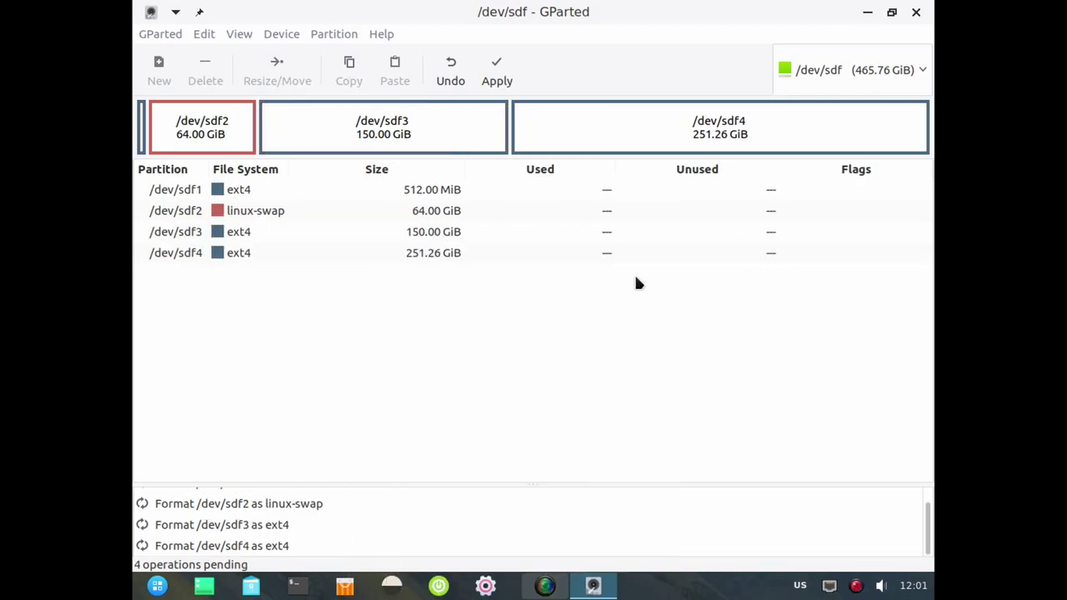
# Apply the four queued format operations on /dev/sdf and close the completion report.
pyautogui.click(495, 67)
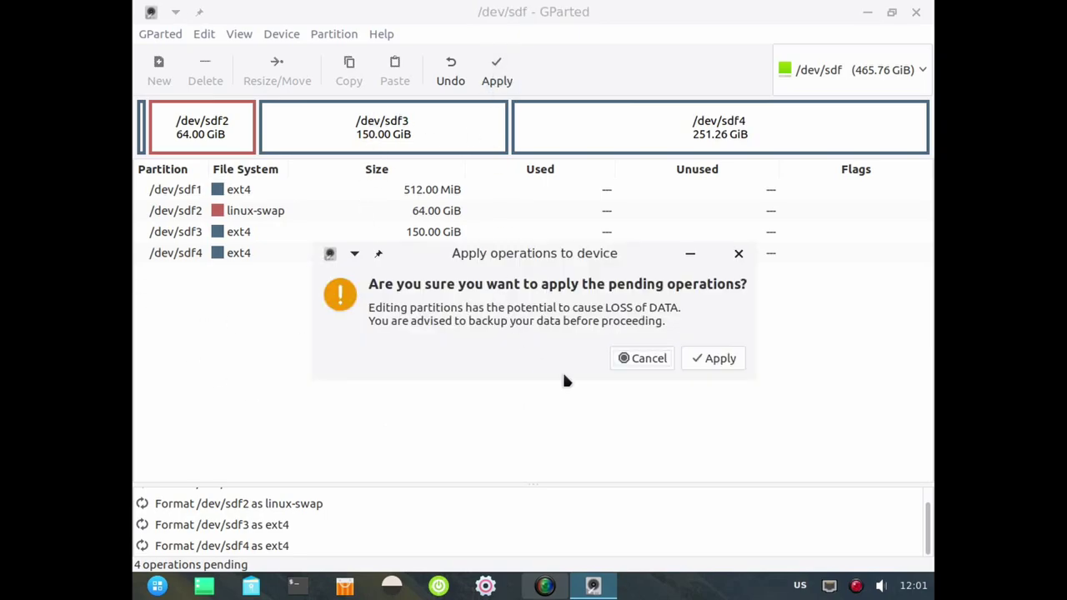
pyautogui.click(722, 360)
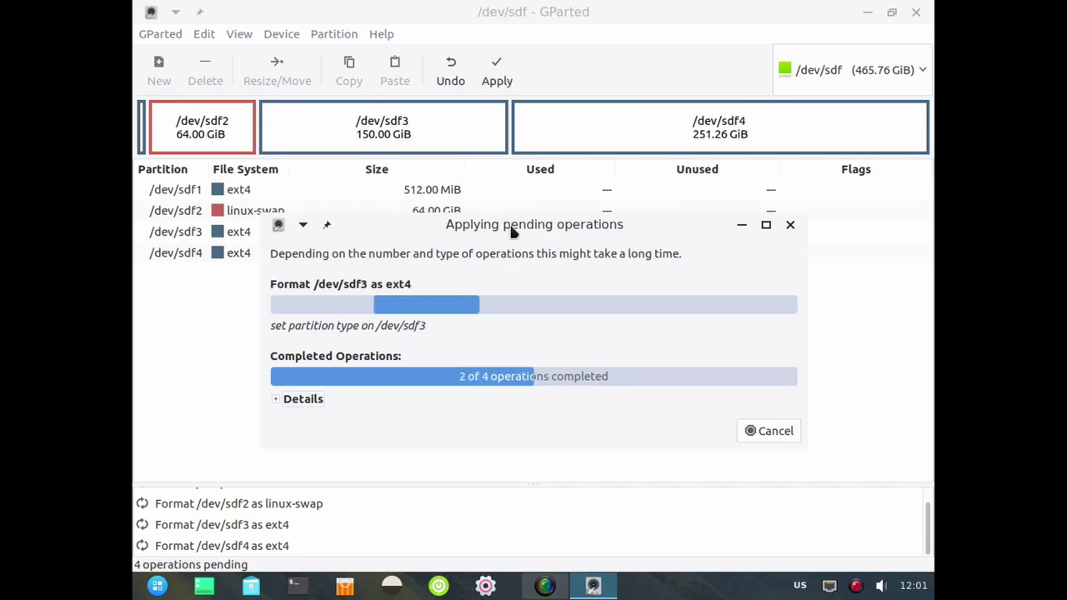
pyautogui.moveTo(509, 224); pyautogui.dragTo(498, 189)
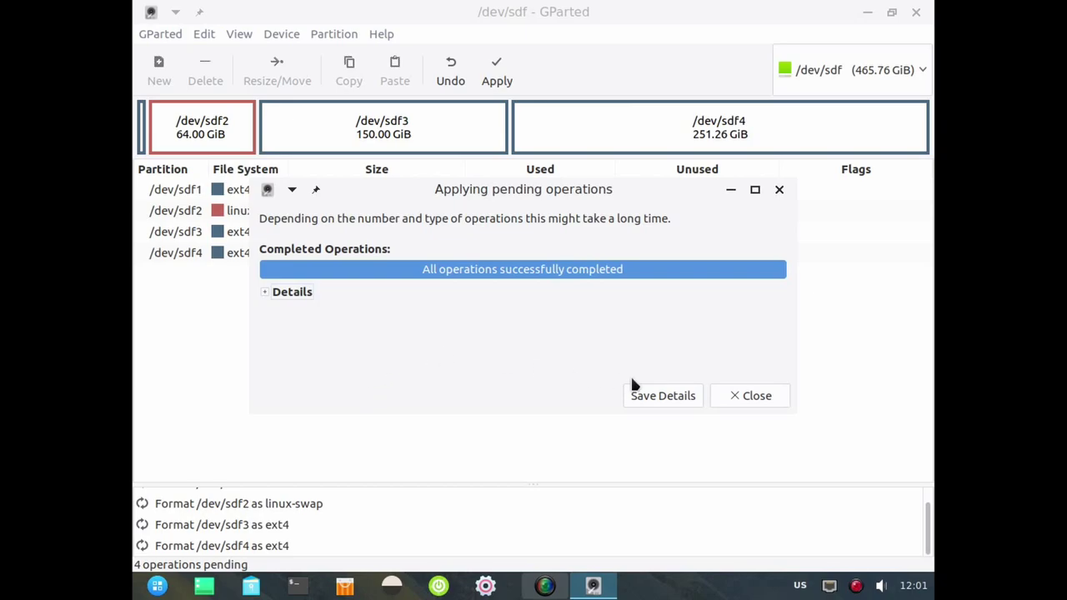
pyautogui.click(739, 394)
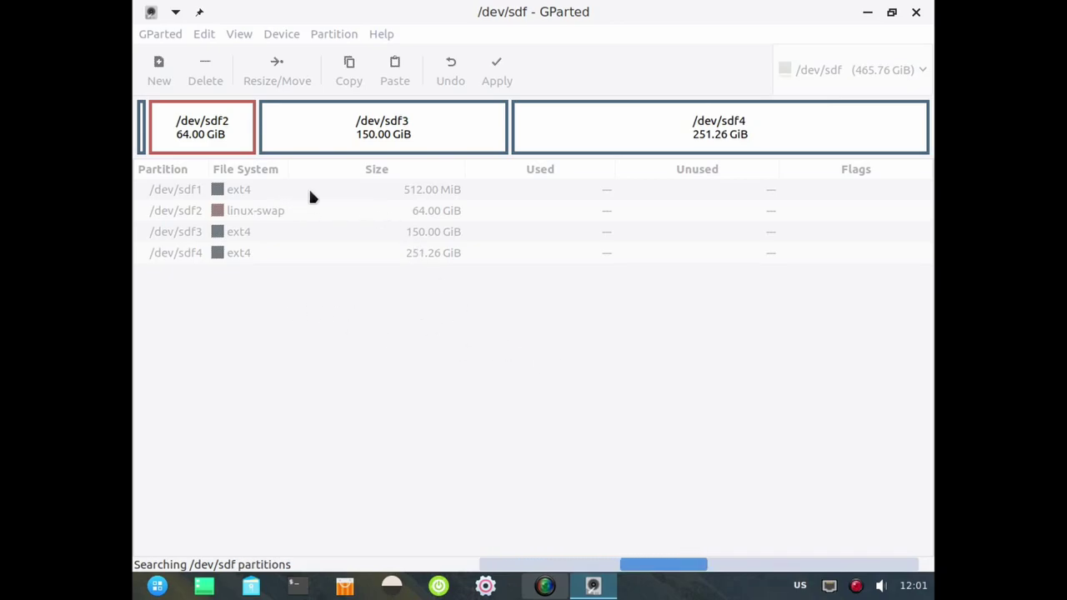
# Check /dev/sdf1's flags without changing them, then run Swapoff on /dev/sdf2.
pyautogui.click(385, 191)
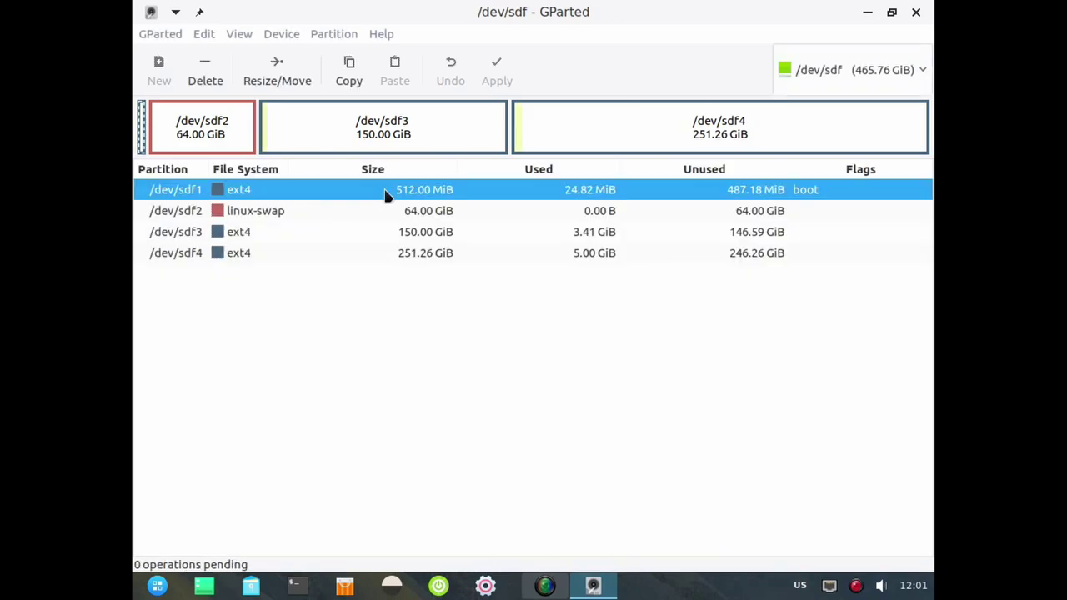
pyautogui.rightClick(385, 193)
pyautogui.click(505, 431)
pyautogui.click(621, 443)
pyautogui.rightClick(353, 214)
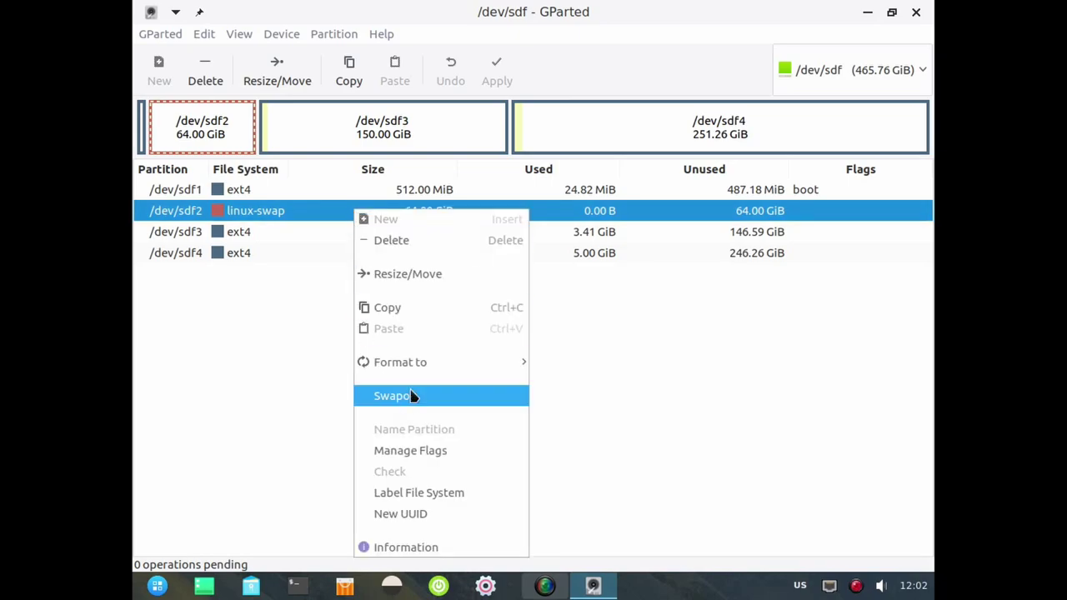
pyautogui.click(411, 397)
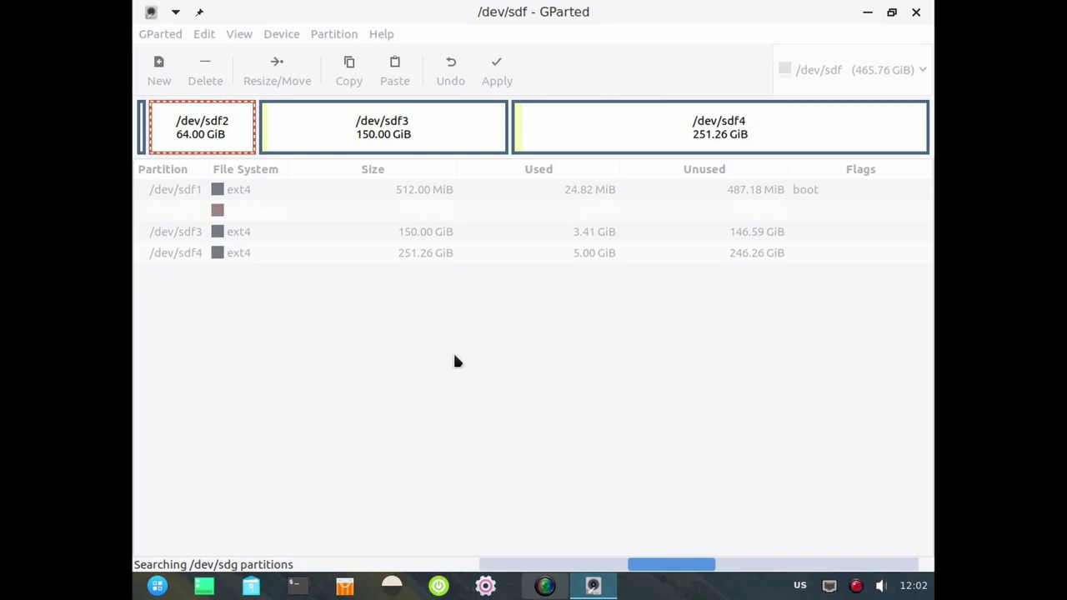
# Close GParted, launch the MiyoLinux installer, and authenticate as root using su.
pyautogui.click(916, 12)
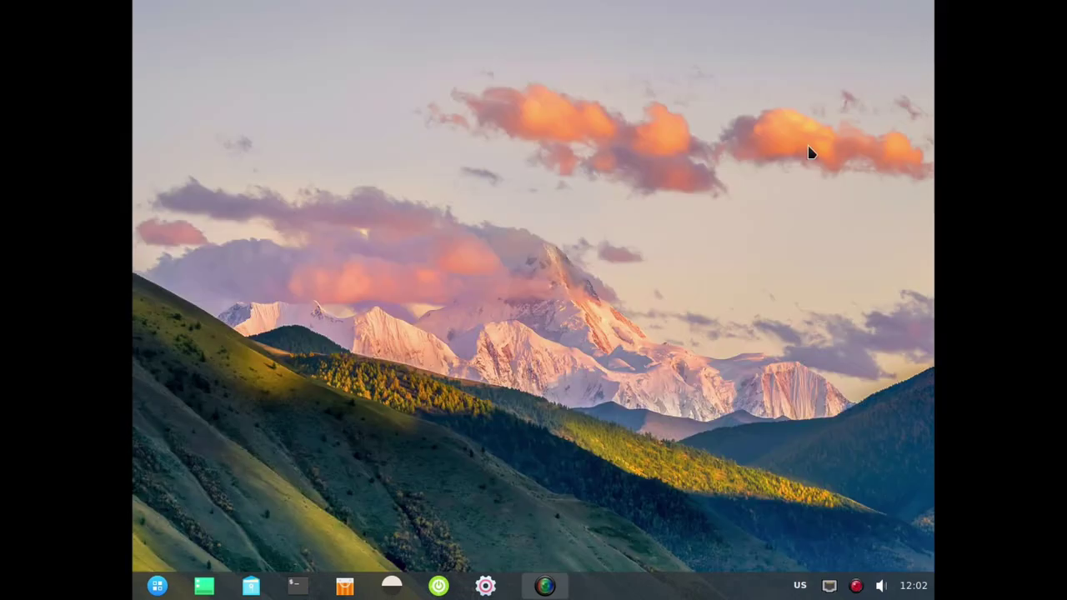
pyautogui.click(157, 585)
pyautogui.moveTo(193, 473)
pyautogui.click(369, 539)
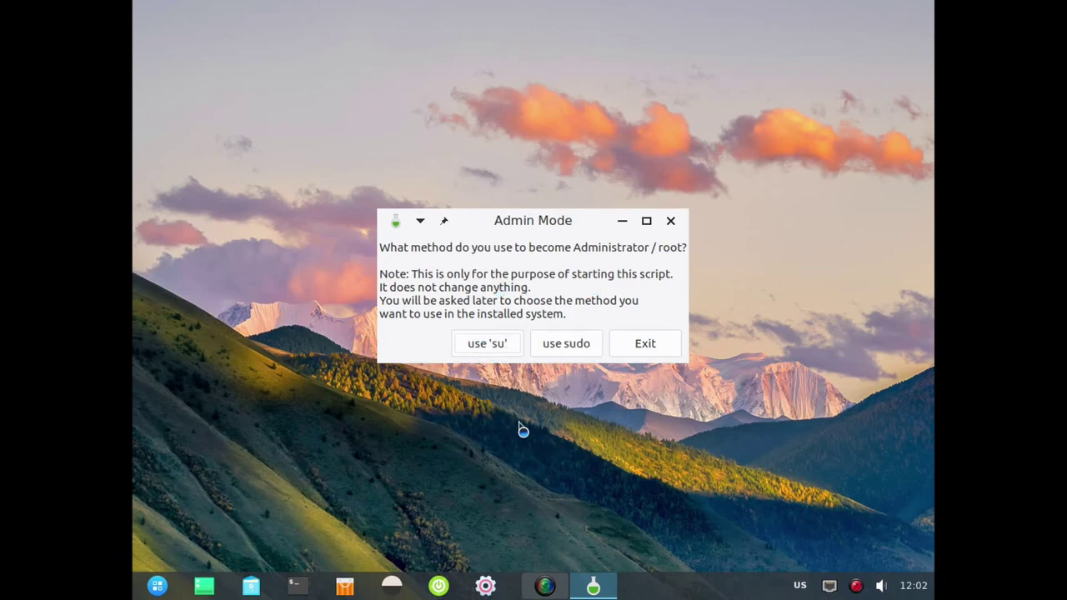
pyautogui.click(492, 348)
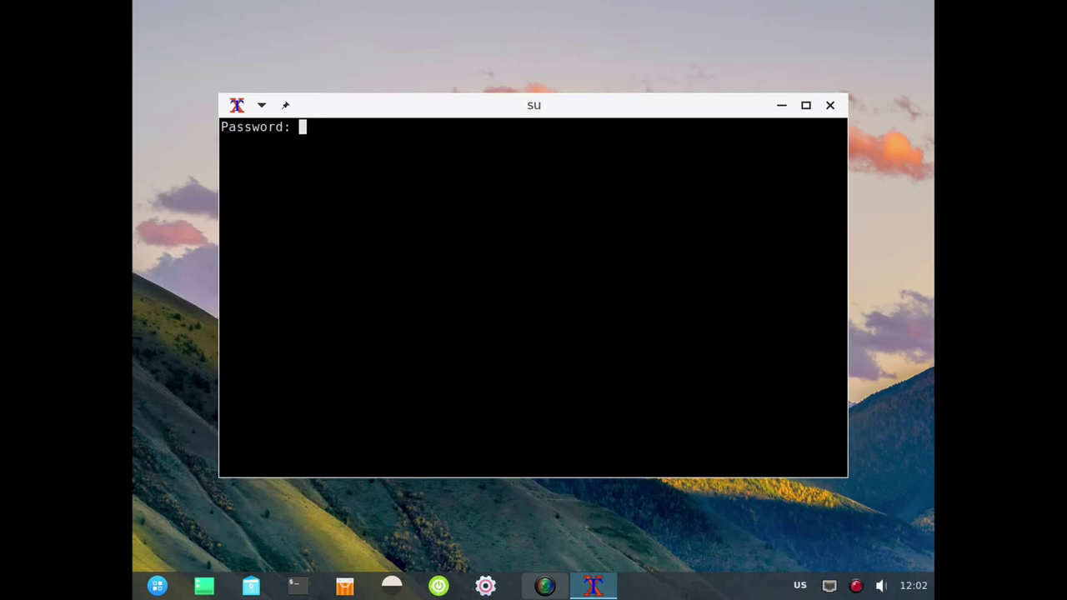
pyautogui.press('Return')
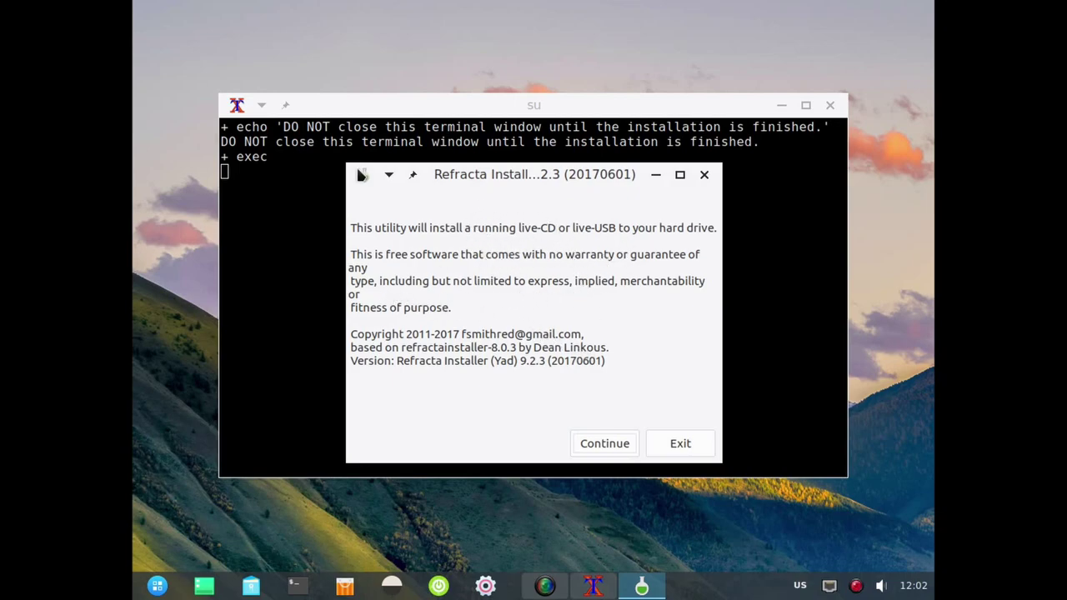
# Continue past the welcome screen and tick separate /home and /boot partitions.
pyautogui.click(607, 446)
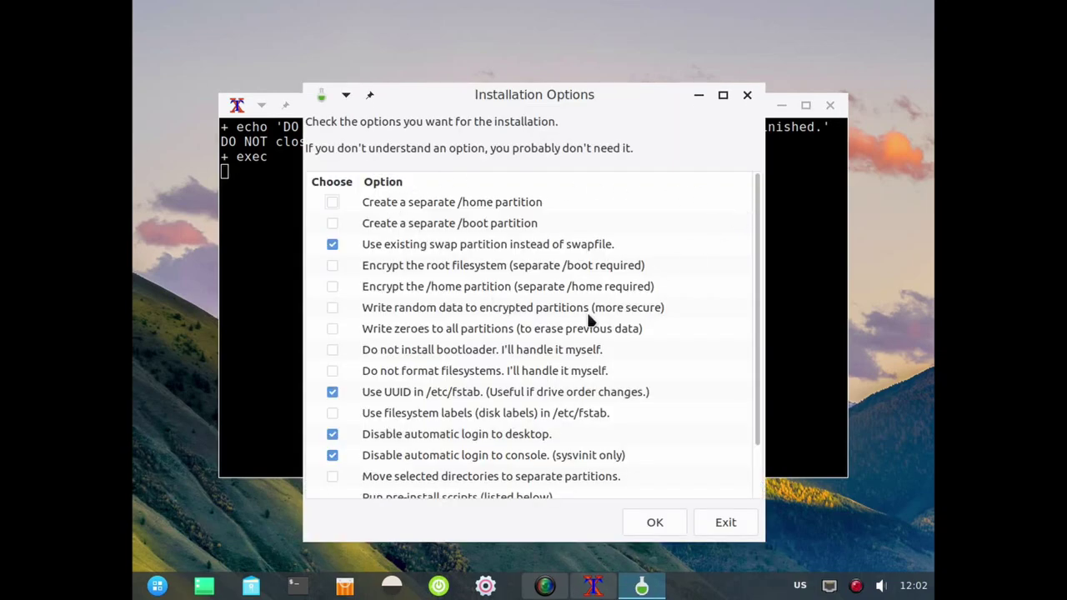
pyautogui.scroll(-3, 675, 283)
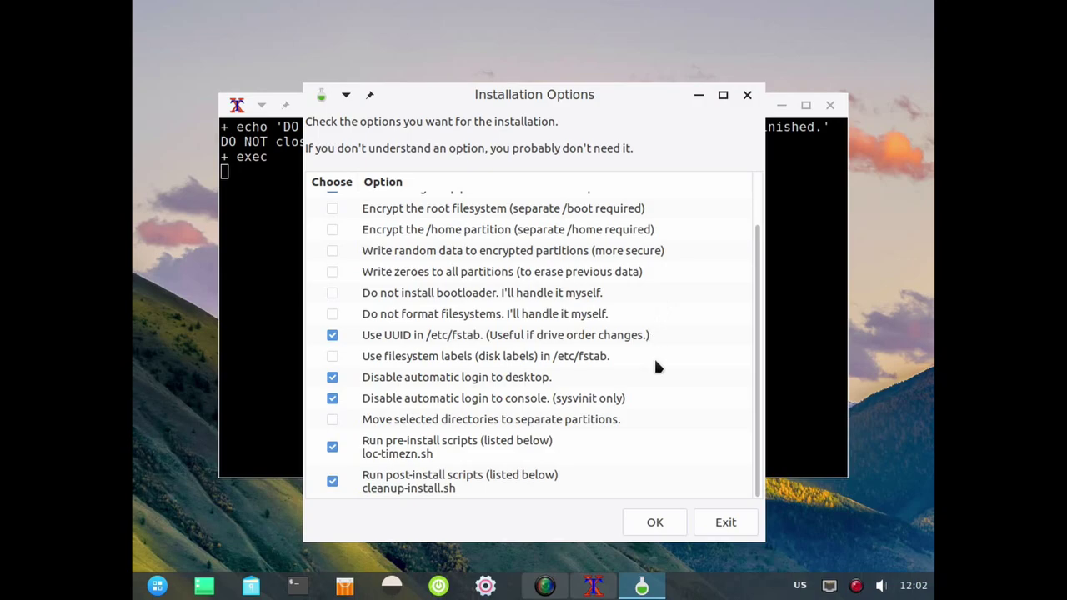
pyautogui.scroll(3, 656, 360)
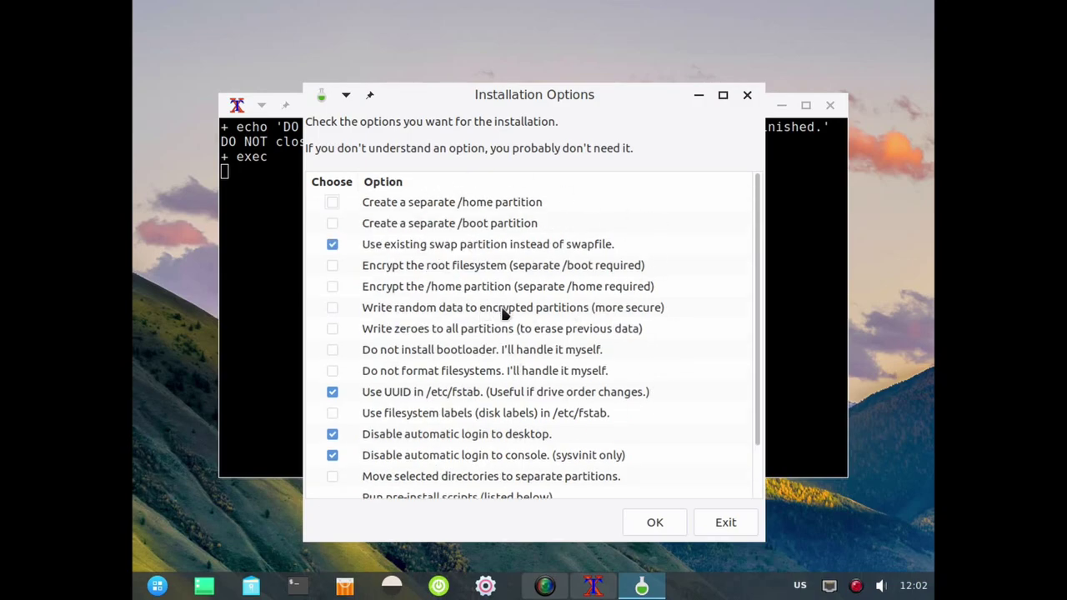
pyautogui.click(332, 203)
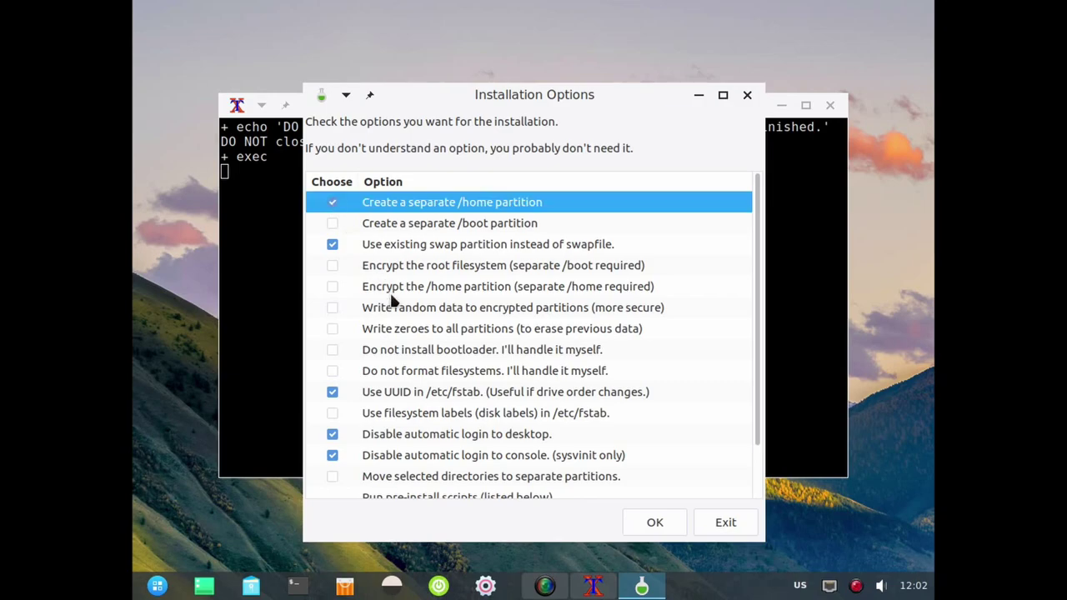
pyautogui.click(329, 223)
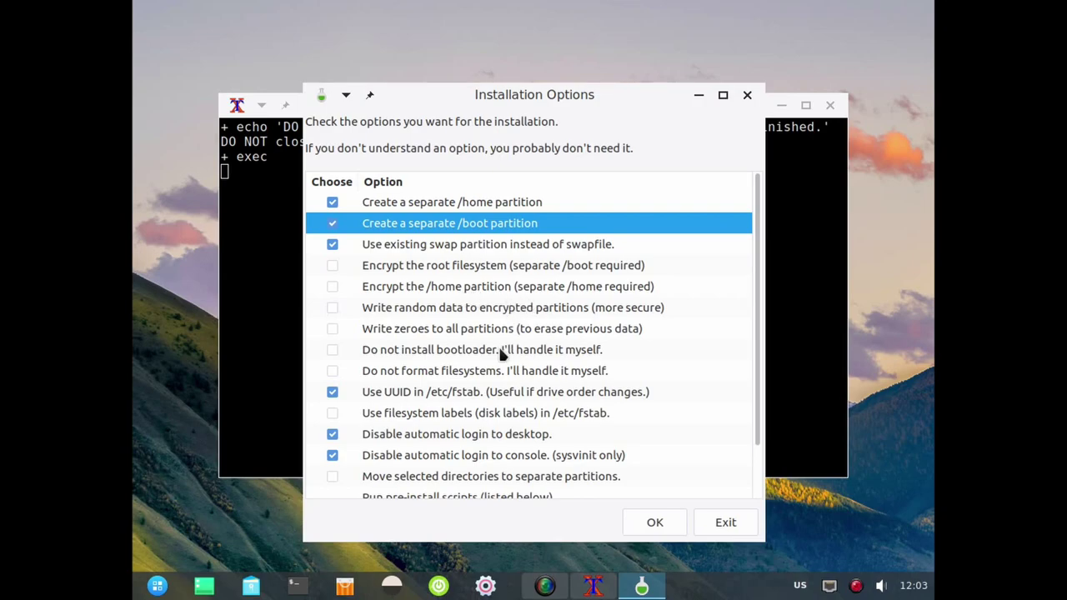
pyautogui.scroll(-3, 500, 317)
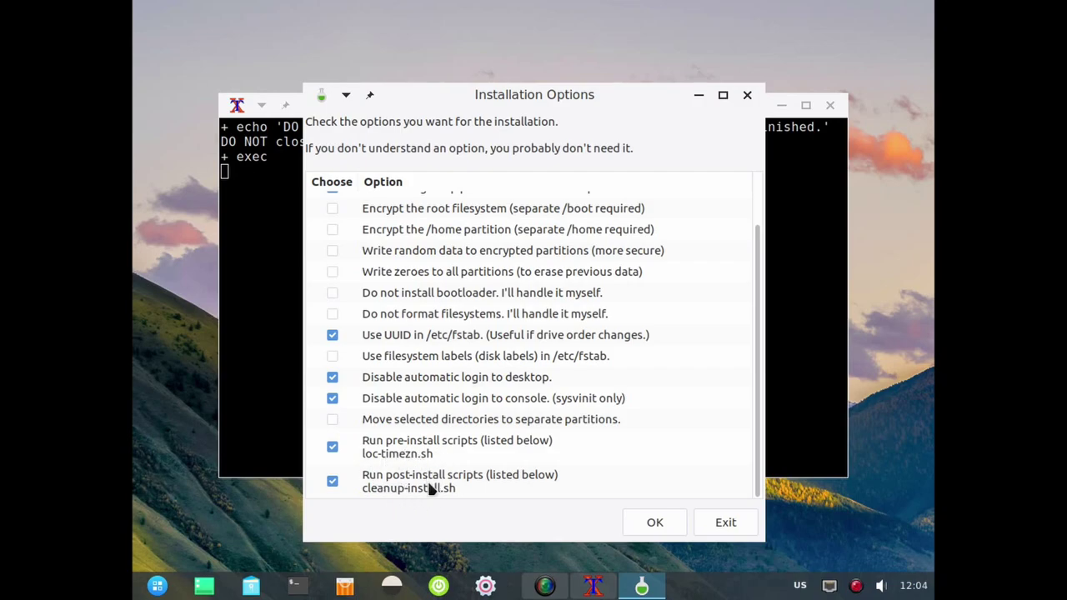
# Accept the options, skip partitioning, and choose MBR for the GRUB bootloader.
pyautogui.click(657, 522)
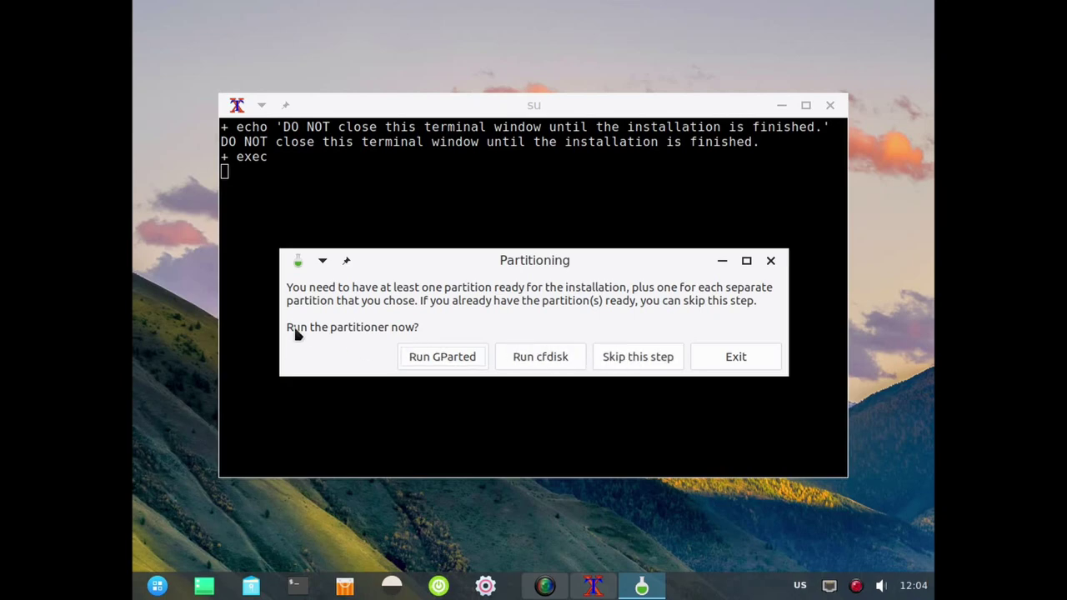
pyautogui.click(629, 360)
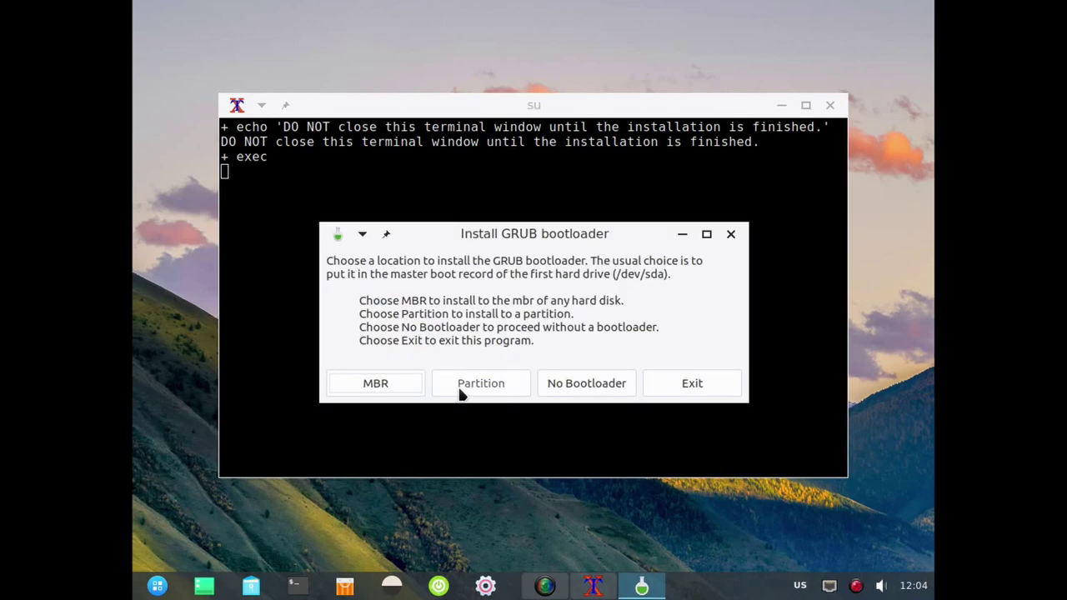
pyautogui.click(398, 382)
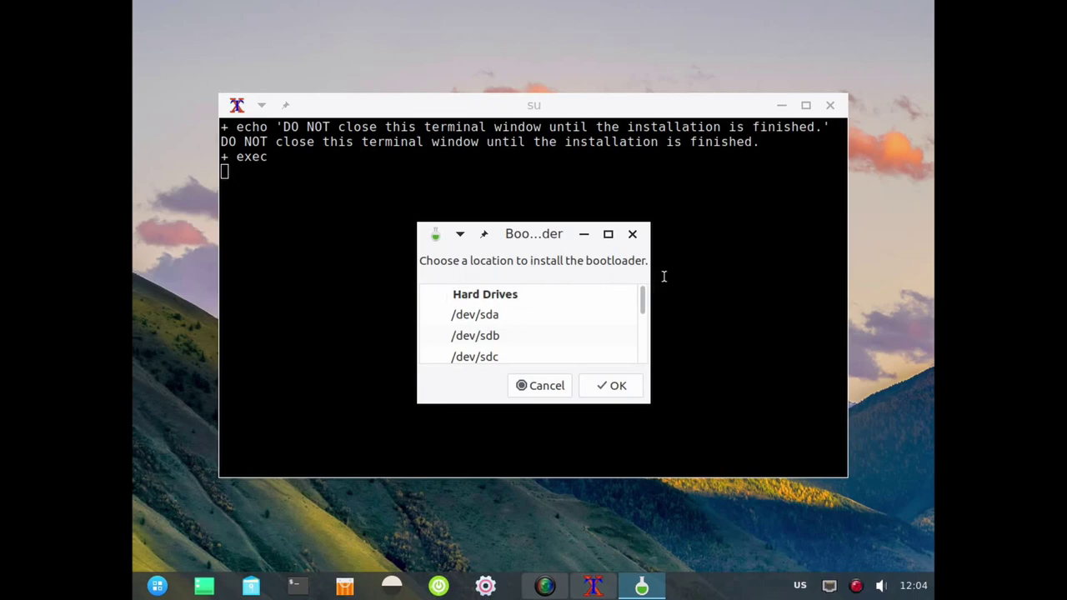
# Run lsblk in the terminal to list disks sda–sdg and their partitions.
pyautogui.moveTo(645, 303); pyautogui.dragTo(636, 345)
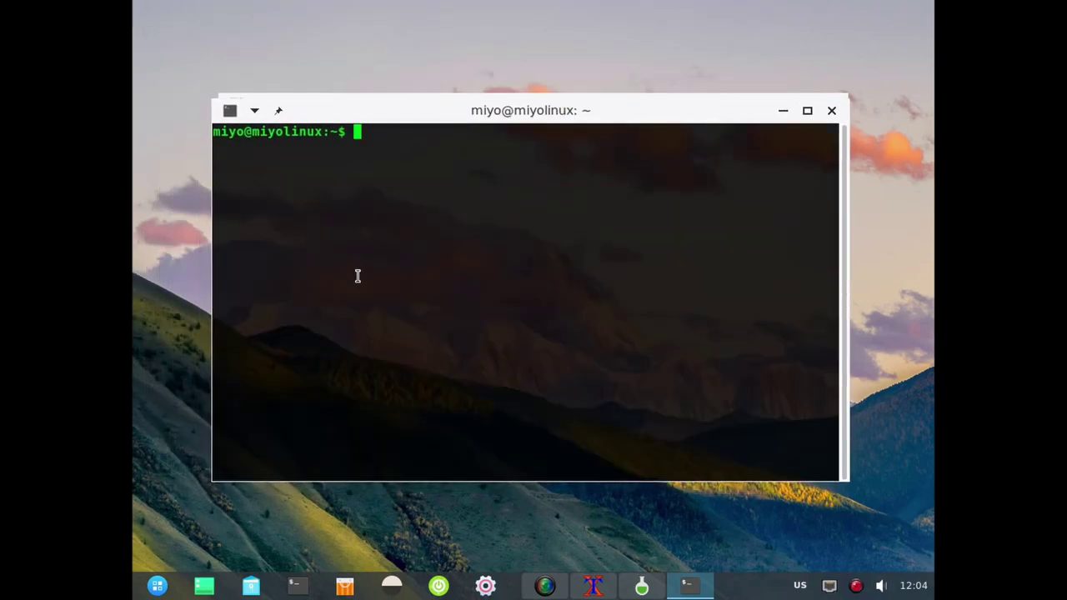
pyautogui.write('lsblk')
pyautogui.press('Return')
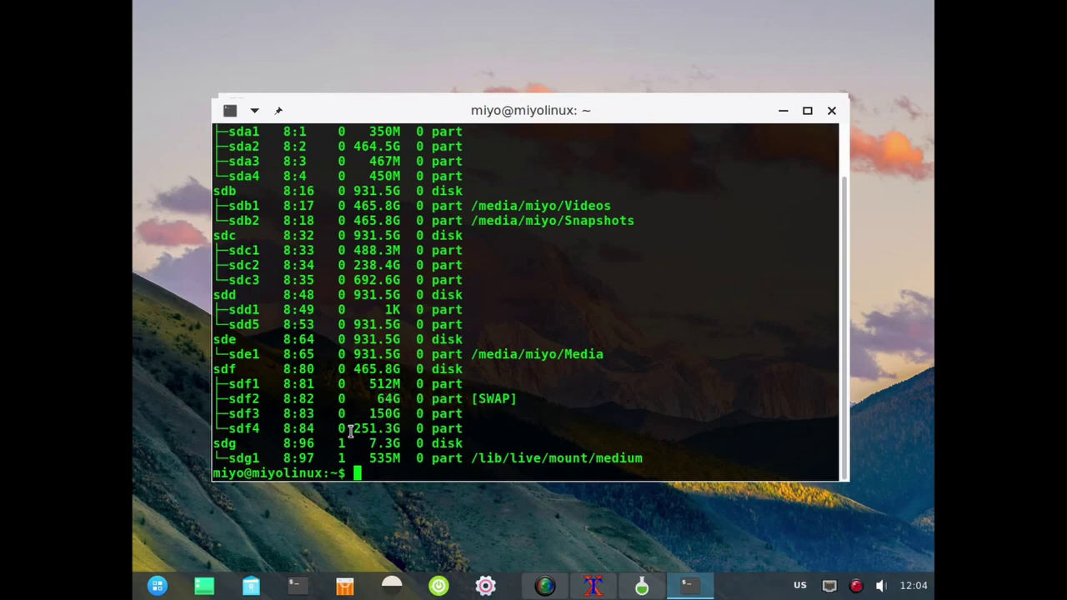
# Close the drive-table terminal and install the GRUB bootloader to /dev/sdf.
pyautogui.click(831, 110)
pyautogui.click(484, 340)
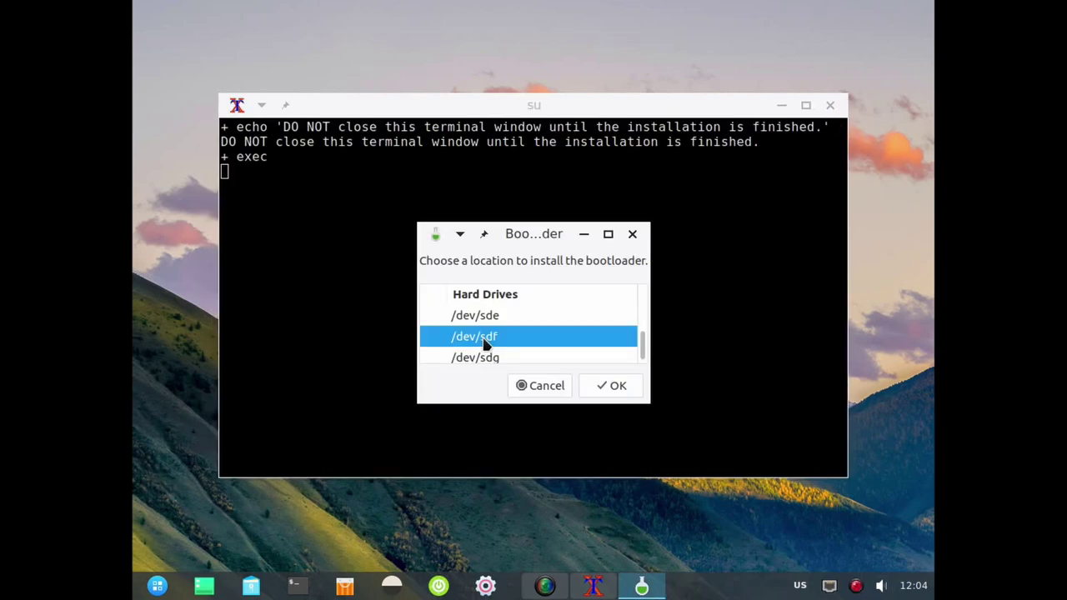
pyautogui.click(615, 387)
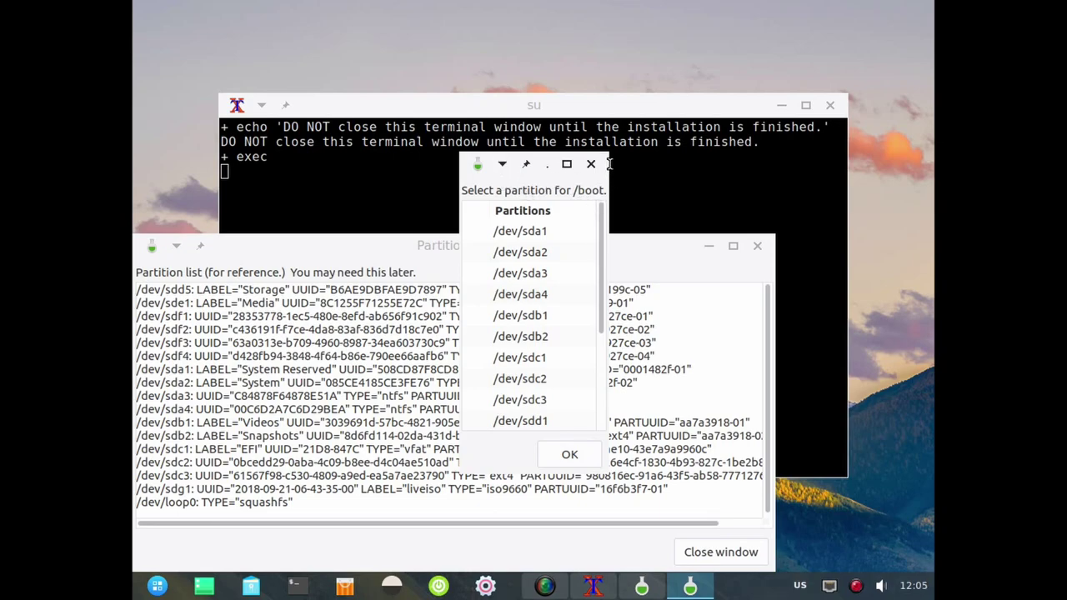
# Assign /dev/sdf1 as the /boot partition, formatted ext4.
pyautogui.moveTo(609, 159); pyautogui.dragTo(740, 109)
pyautogui.moveTo(649, 117); pyautogui.dragTo(819, 34)
pyautogui.moveTo(424, 257); pyautogui.dragTo(431, 237)
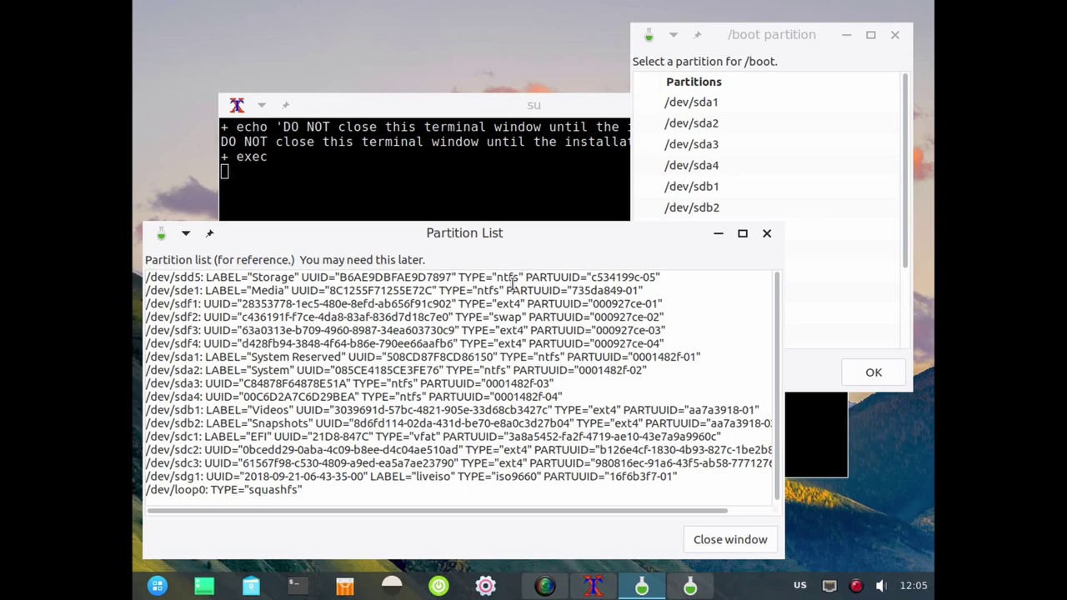
pyautogui.moveTo(782, 36); pyautogui.dragTo(563, 102)
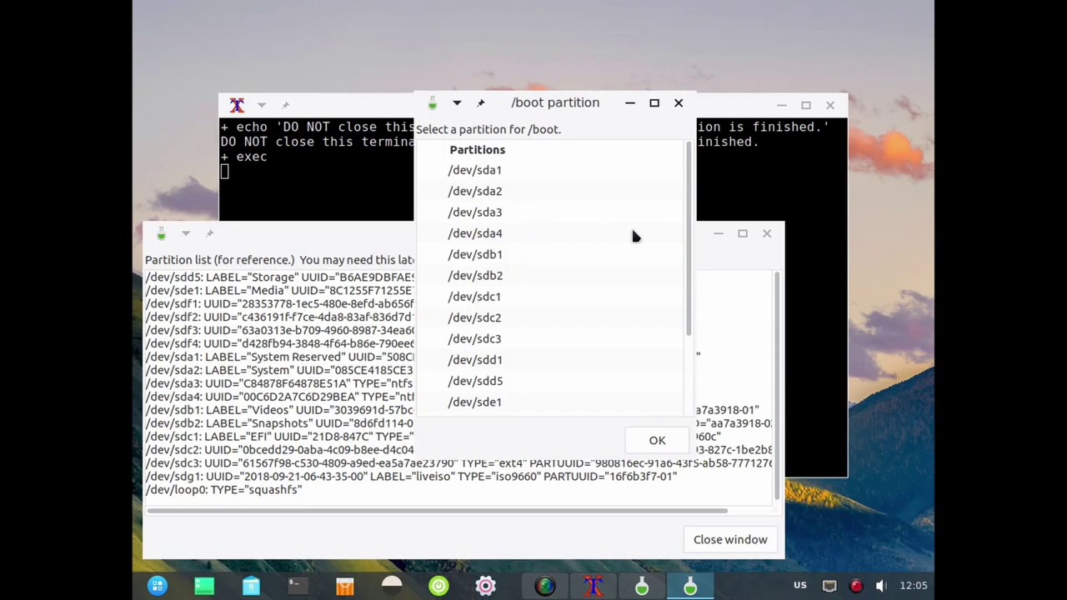
pyautogui.scroll(-3, 684, 250)
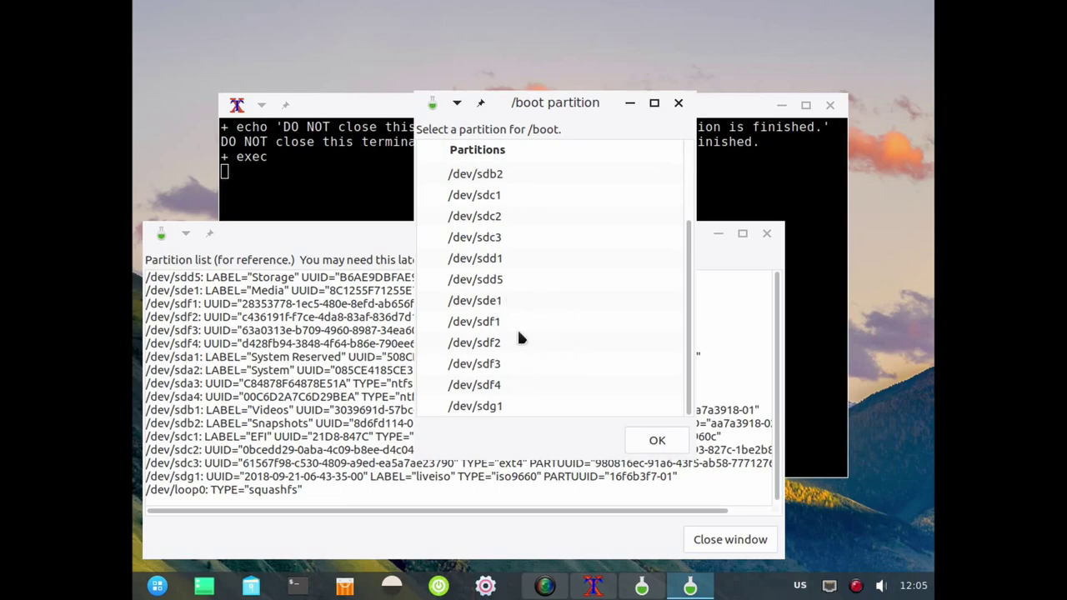
pyautogui.click(476, 323)
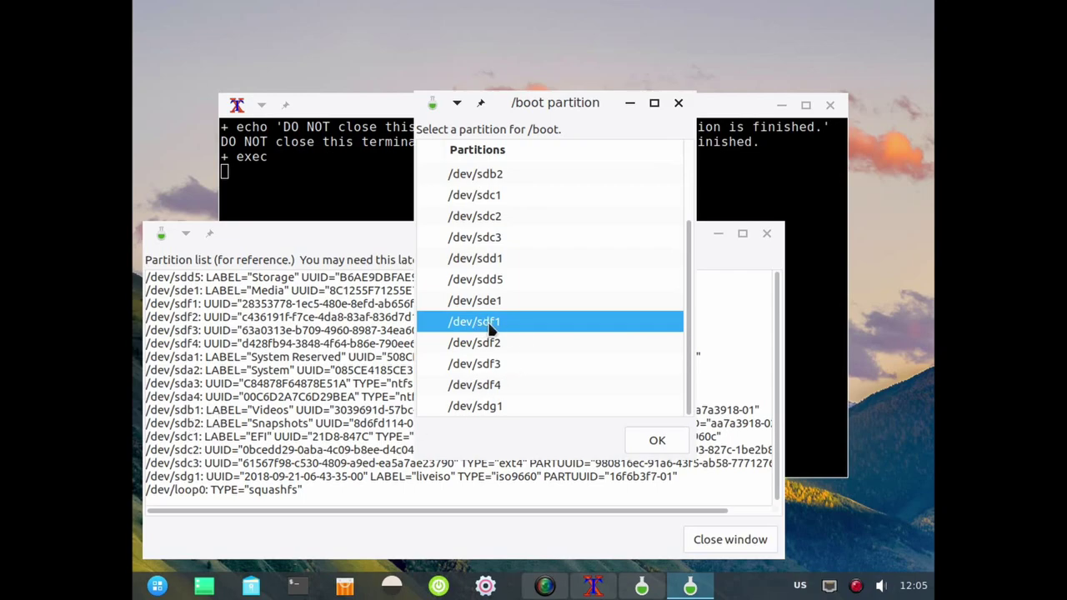
pyautogui.click(658, 442)
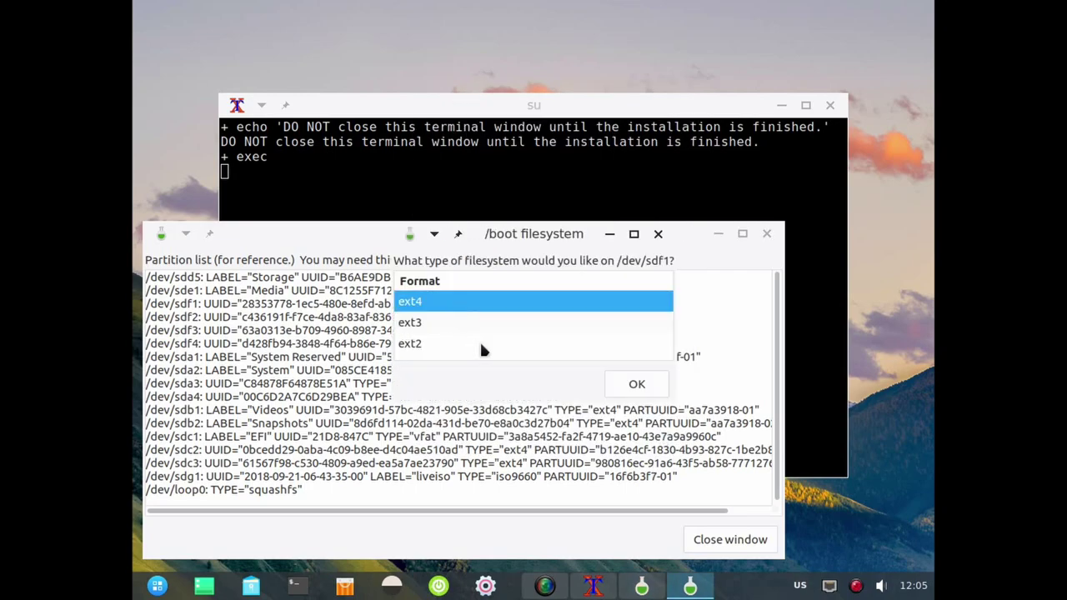
pyautogui.click(644, 390)
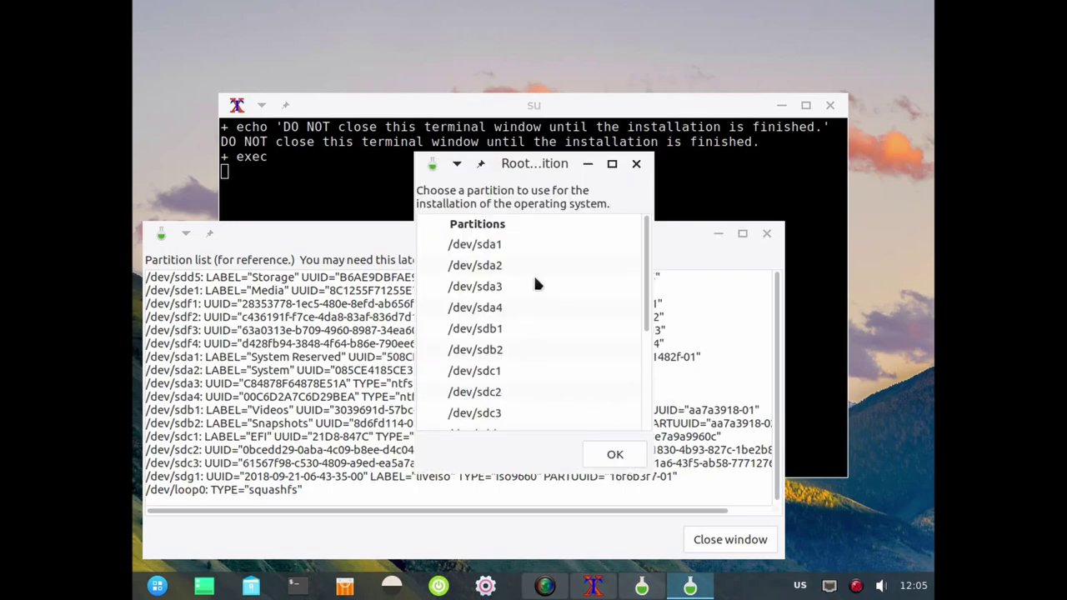
# Use /dev/sdf3 as the root partition, formatted ext4.
pyautogui.moveTo(644, 234); pyautogui.dragTo(652, 342)
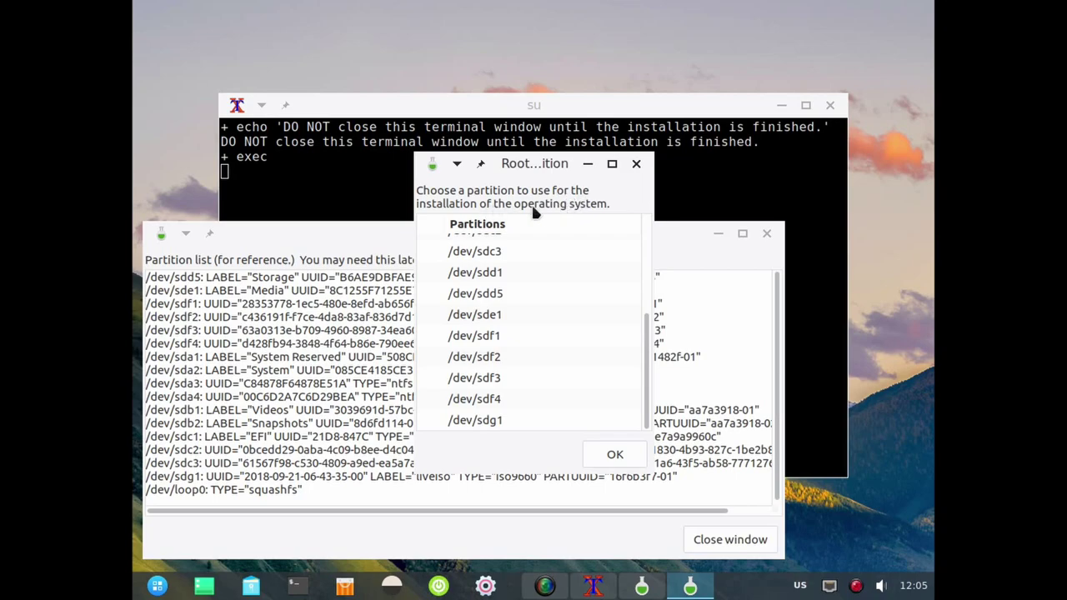
pyautogui.click(717, 236)
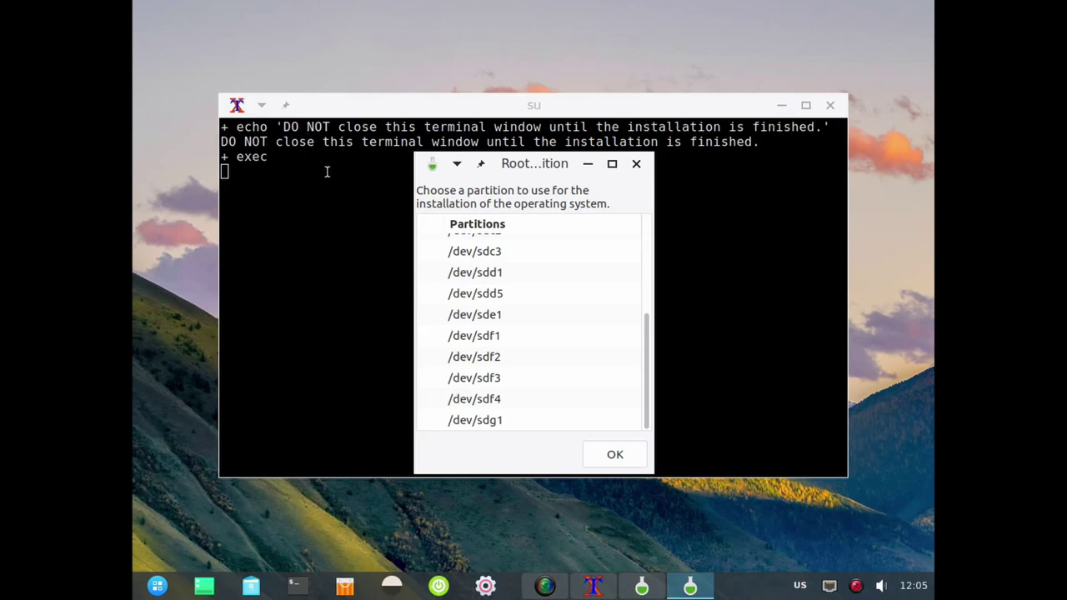
pyautogui.click(781, 105)
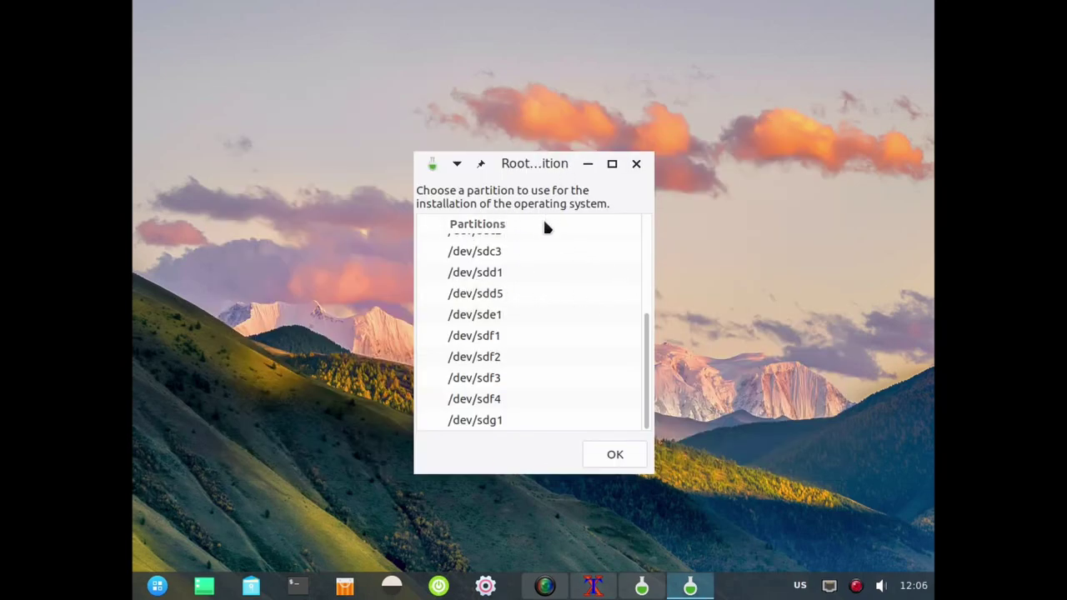
pyautogui.click(494, 382)
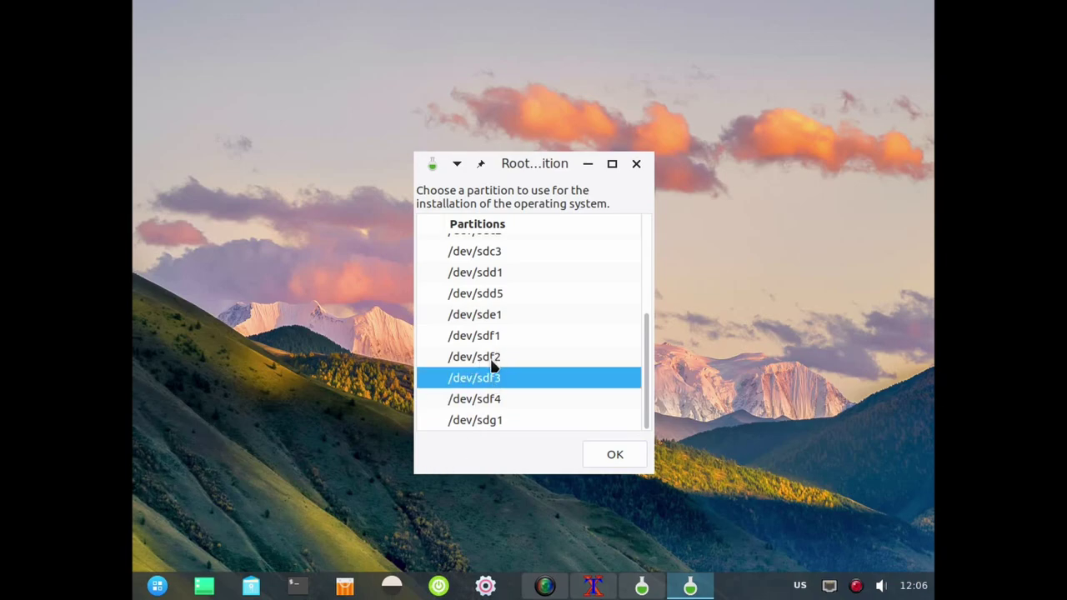
pyautogui.click(635, 450)
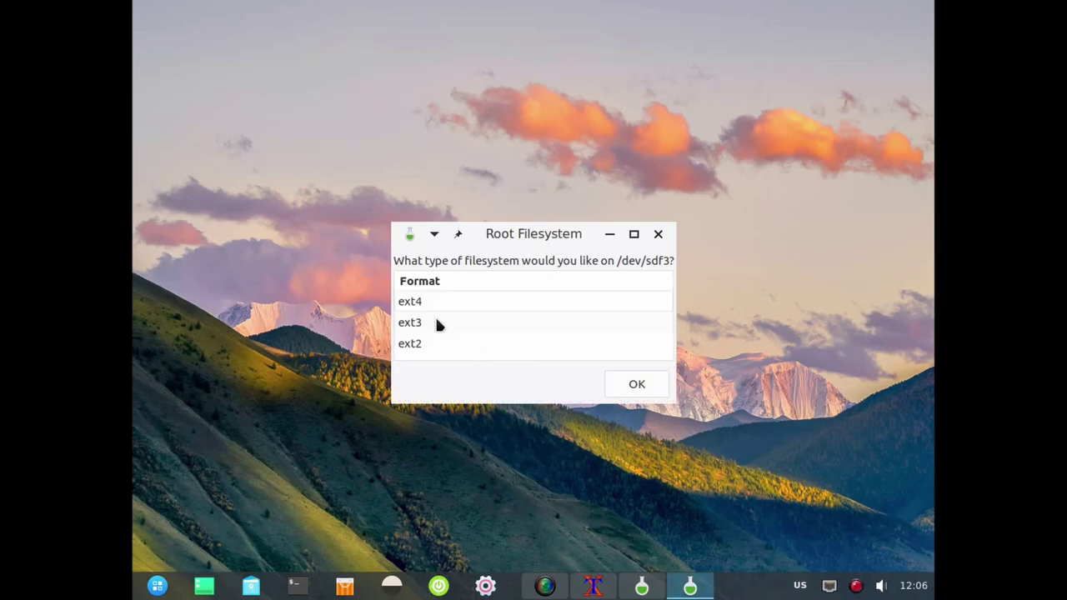
pyautogui.click(434, 302)
pyautogui.click(631, 382)
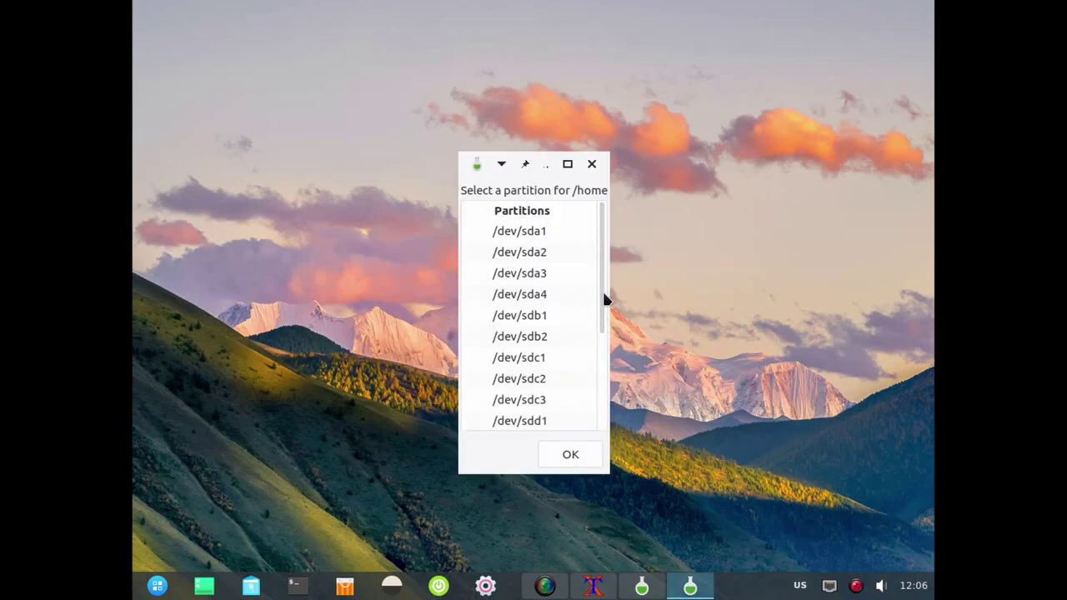
# Put /home on /dev/sdf4 as ext4, then select the swap partition entry.
pyautogui.moveTo(604, 296); pyautogui.dragTo(586, 400)
pyautogui.click(528, 411)
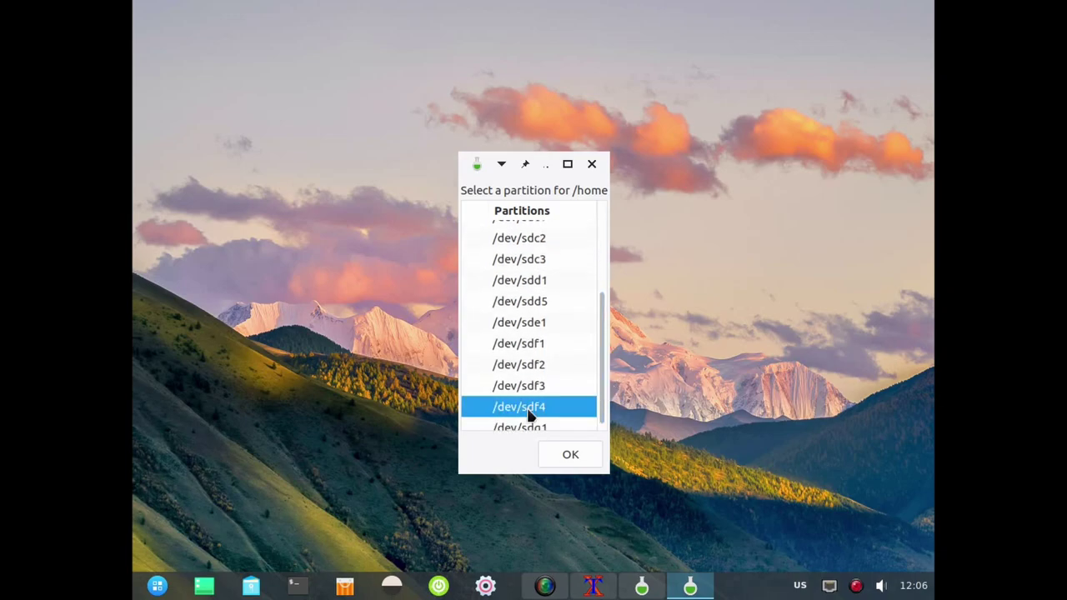
pyautogui.click(584, 461)
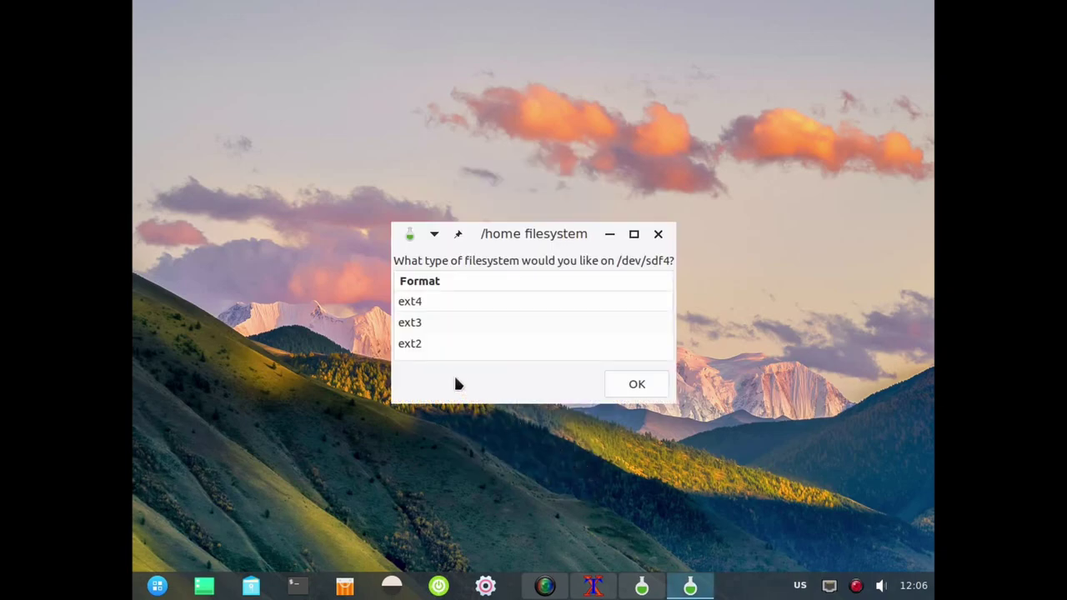
pyautogui.click(448, 303)
pyautogui.click(657, 389)
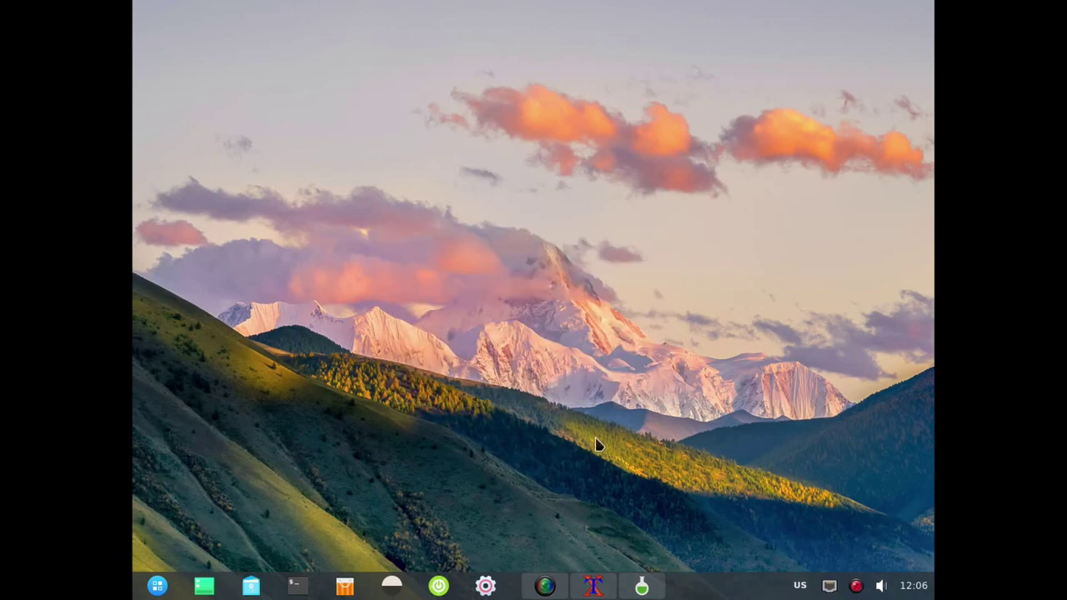
pyautogui.moveTo(302, 232); pyautogui.dragTo(207, 211)
pyautogui.click(271, 288)
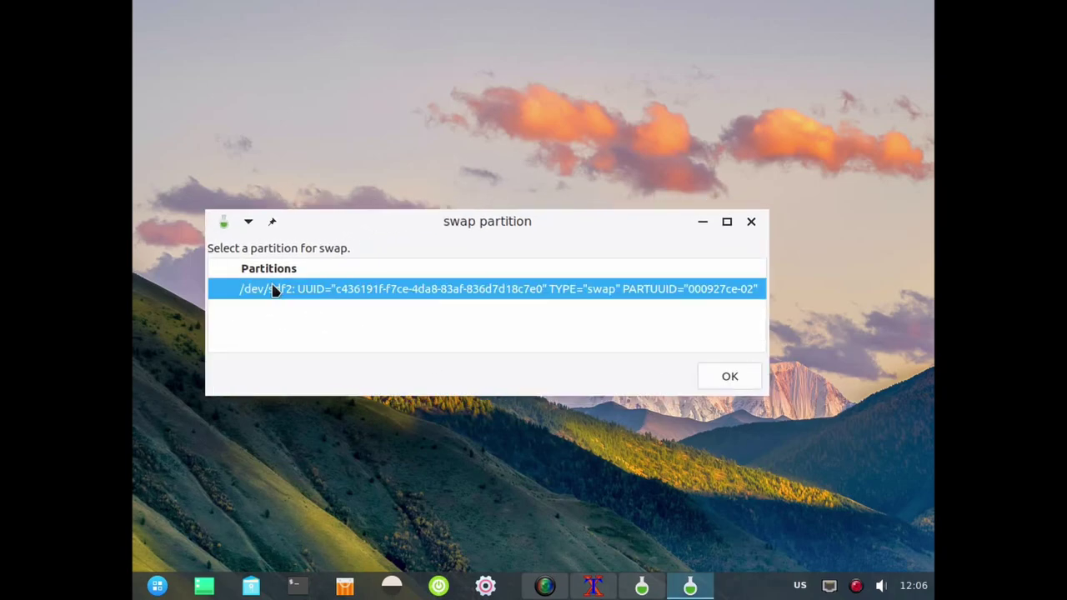
# Confirm the swap partition and widen the Summary window to read the install plan.
pyautogui.click(737, 385)
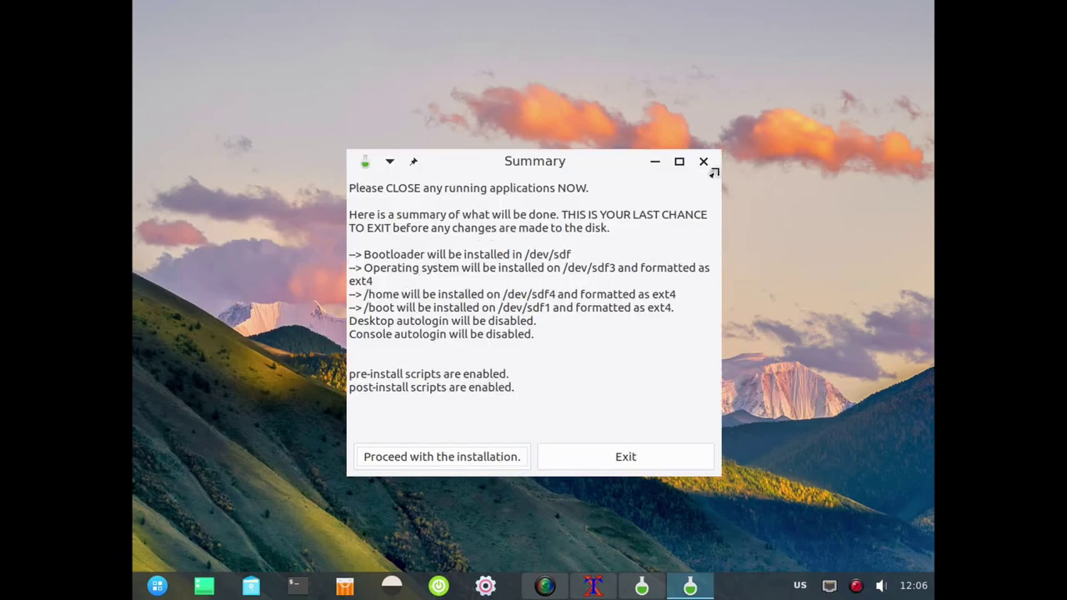
pyautogui.moveTo(714, 171); pyautogui.dragTo(833, 127)
pyautogui.moveTo(629, 123); pyautogui.dragTo(561, 111)
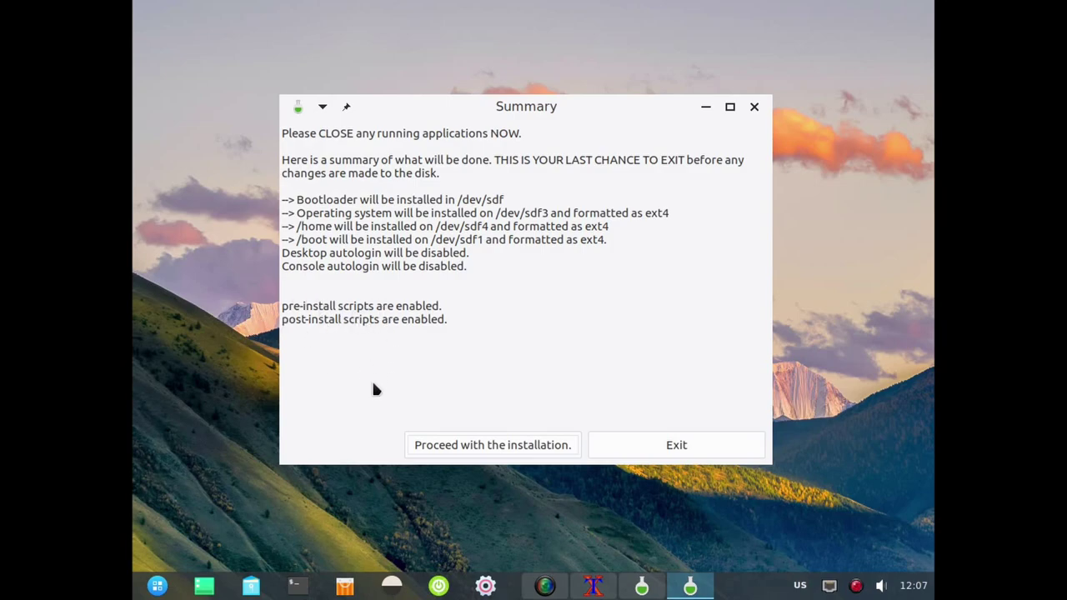
# Start the installation and set the time zone to Europe/London.
pyautogui.click(500, 451)
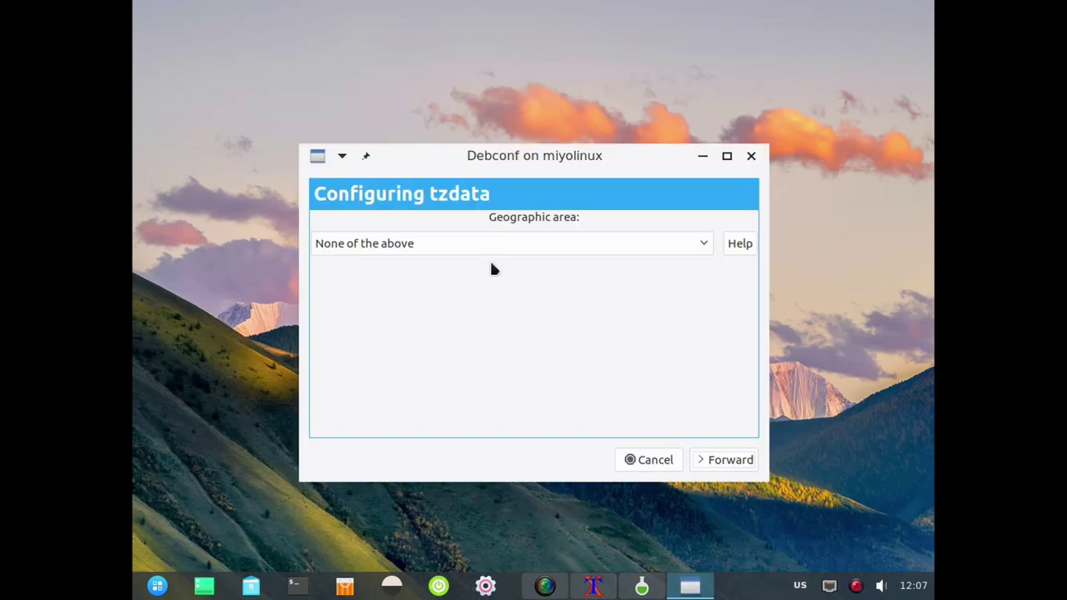
pyautogui.click(692, 246)
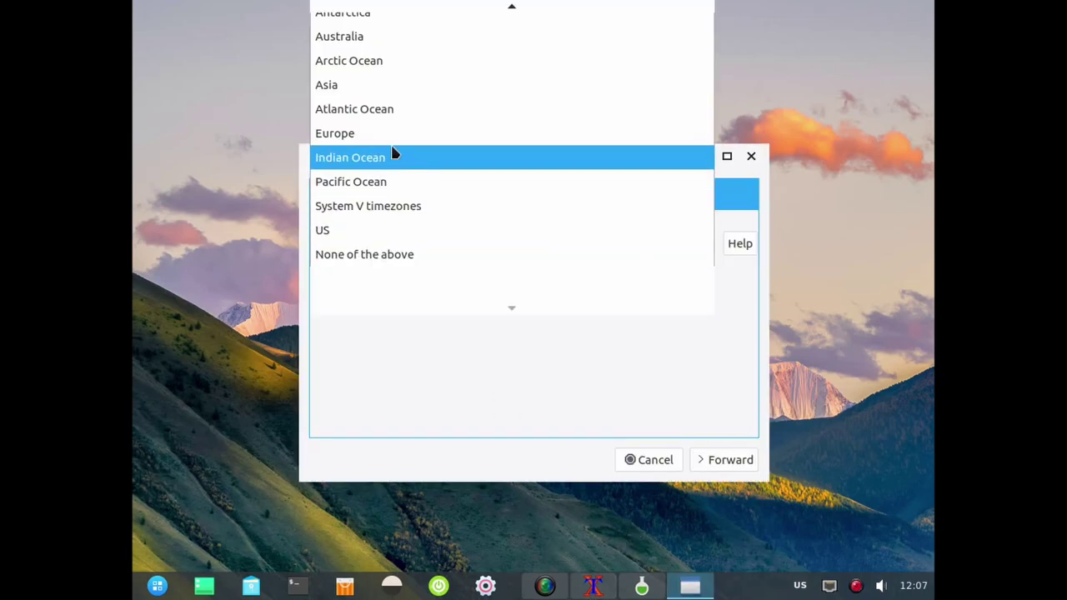
pyautogui.click(382, 143)
pyautogui.click(717, 461)
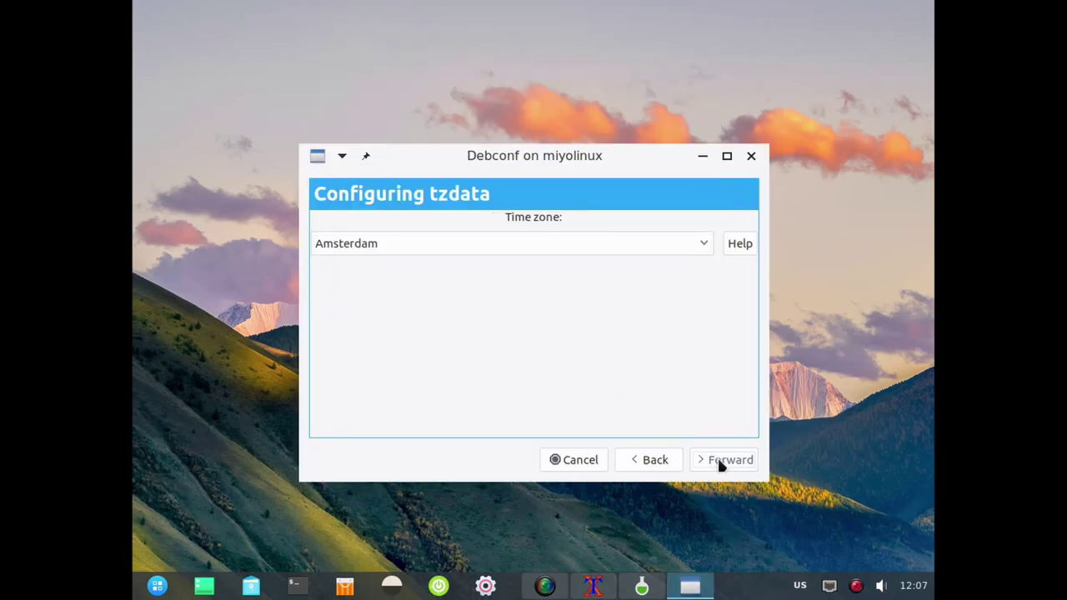
pyautogui.click(690, 253)
pyautogui.scroll(-5, 491, 316)
pyautogui.scroll(-5, 491, 315)
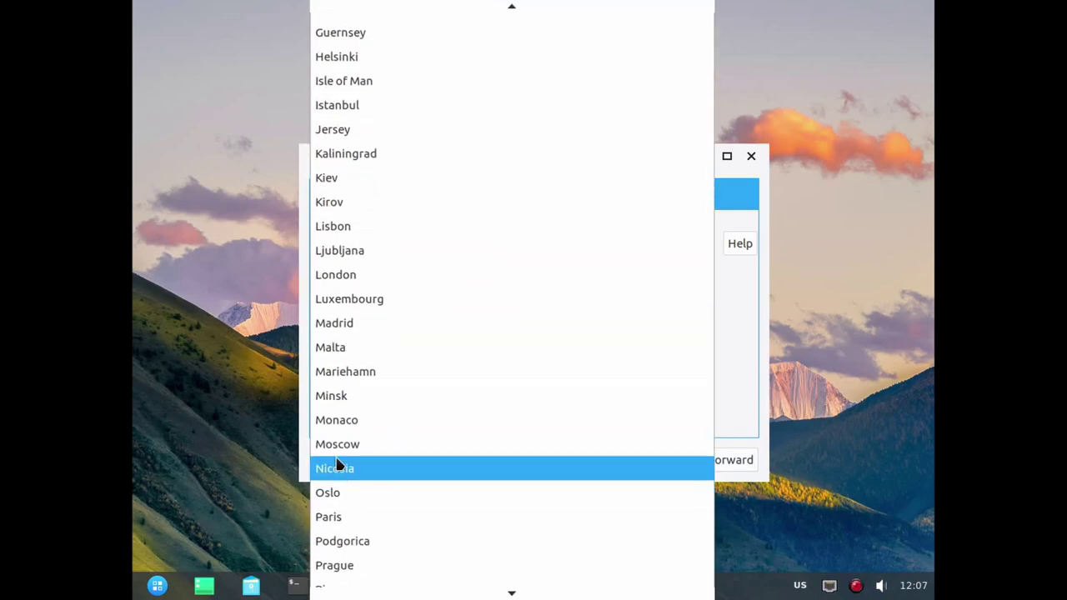
pyautogui.click(339, 279)
pyautogui.click(727, 464)
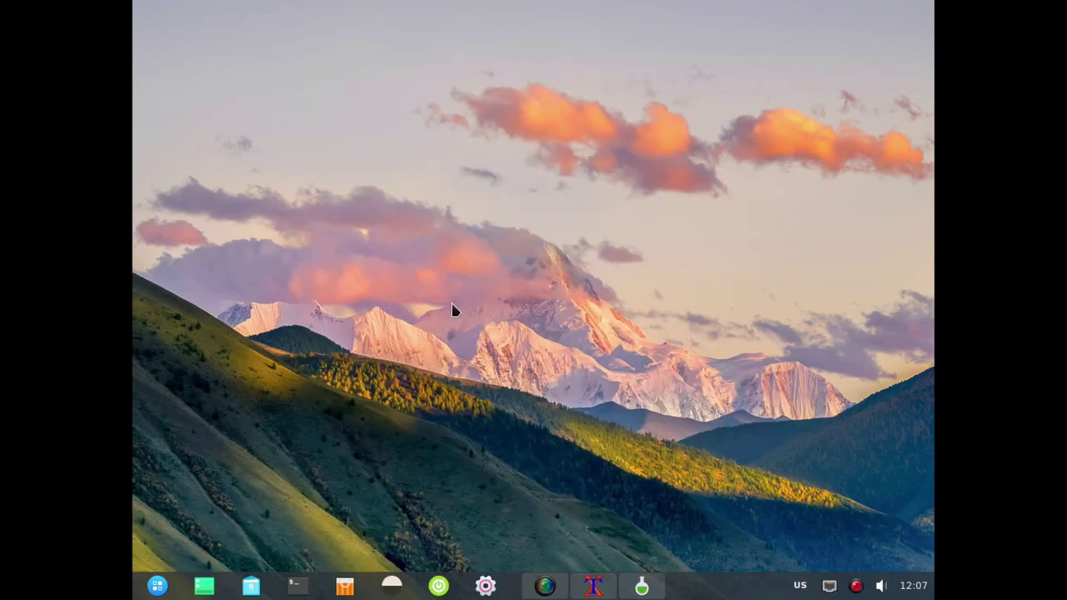
# Mark en_GB.UTF-8 for generation and make it the default locale.
pyautogui.scroll(-15, 503, 294)
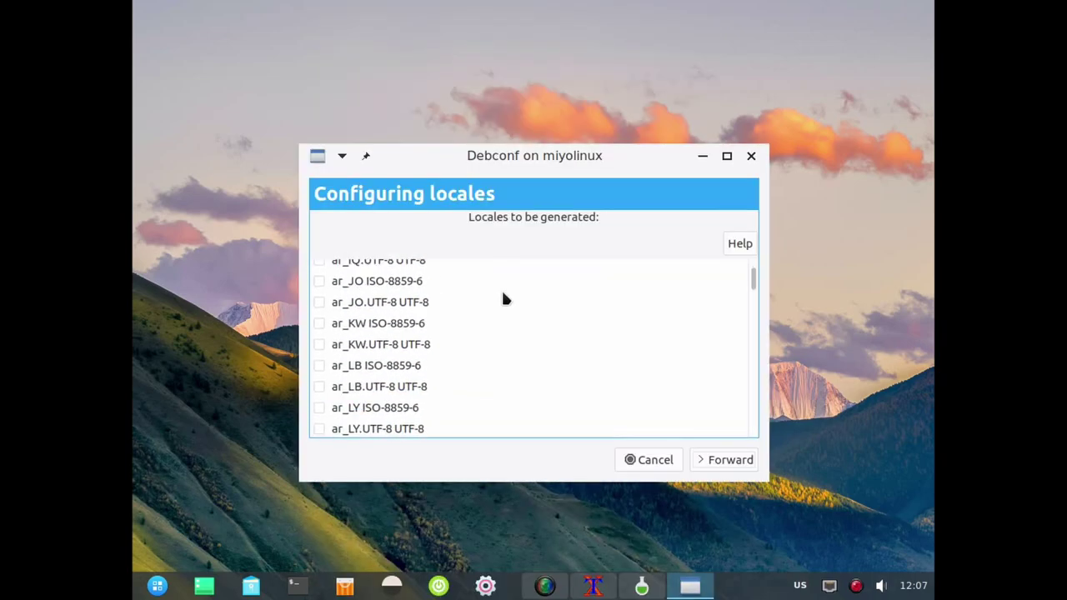
pyautogui.scroll(-15, 503, 298)
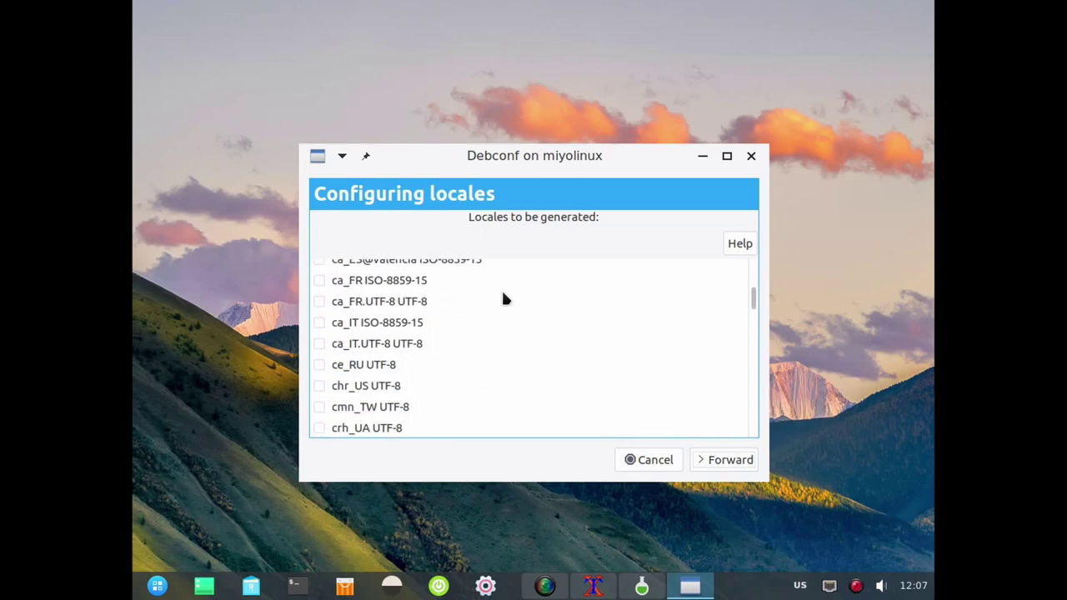
pyautogui.scroll(-15, 503, 298)
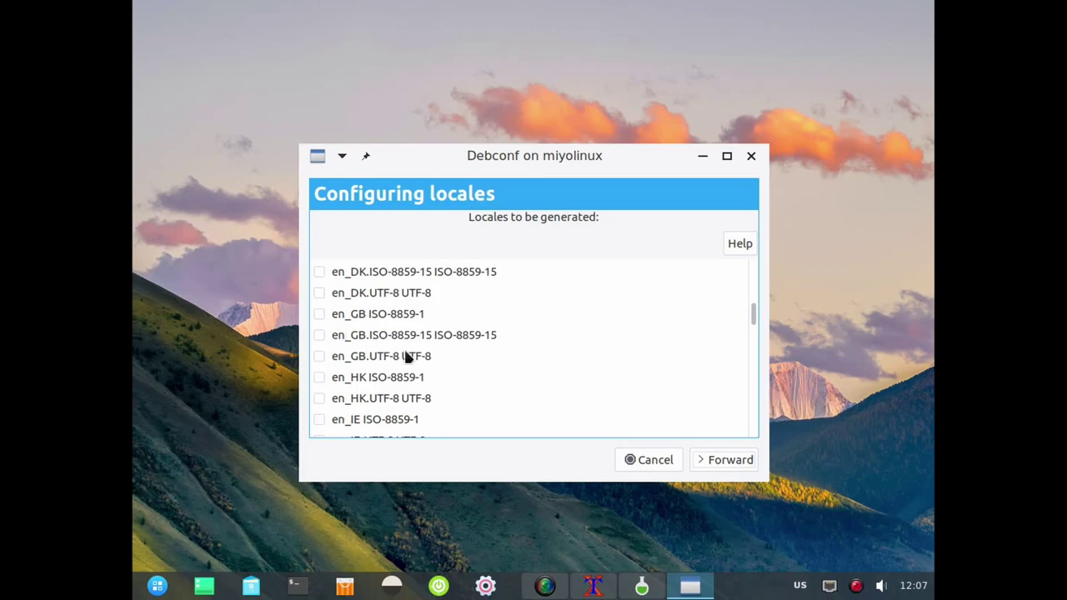
pyautogui.click(356, 356)
pyautogui.click(319, 357)
pyautogui.click(715, 458)
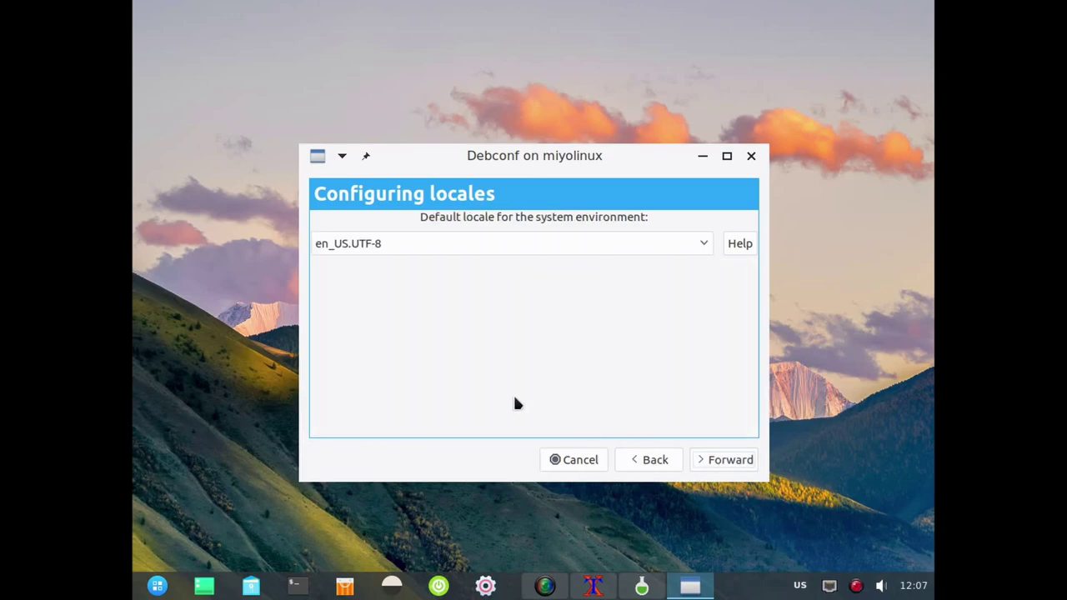
pyautogui.click(698, 247)
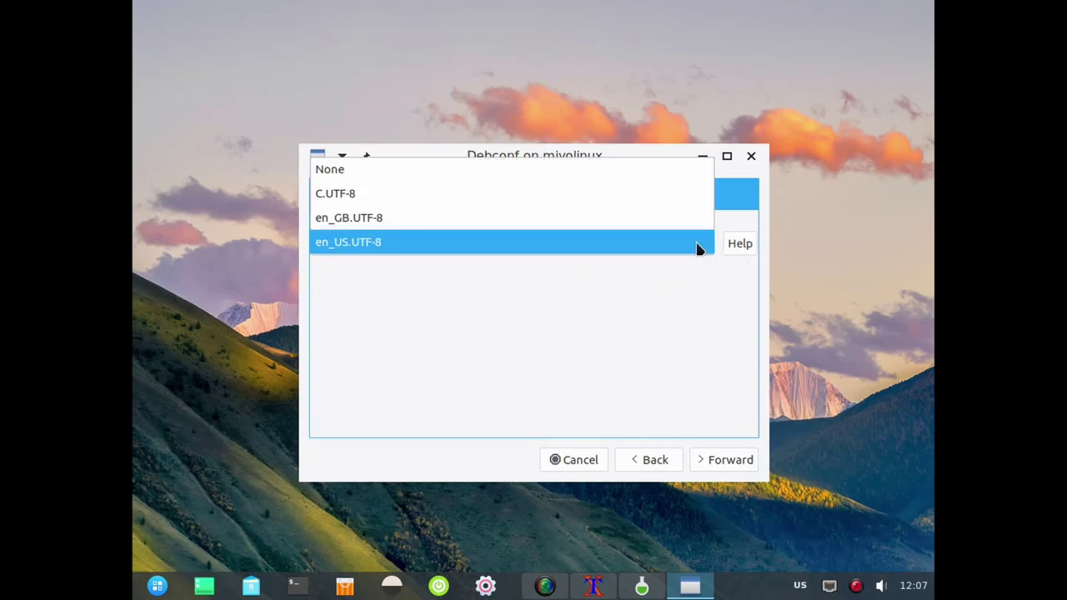
pyautogui.click(631, 226)
pyautogui.click(536, 244)
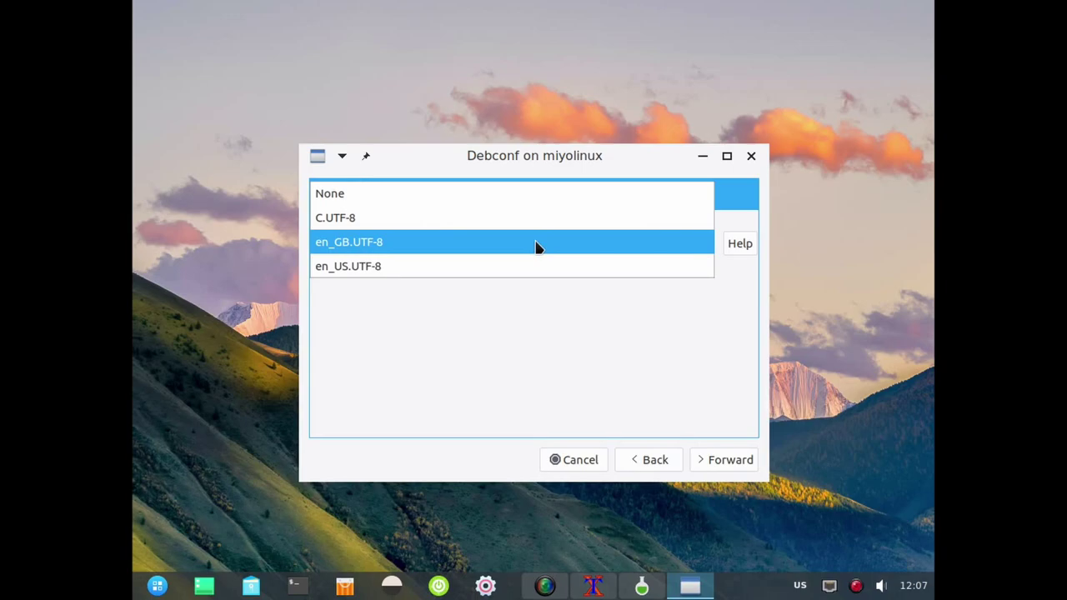
pyautogui.click(536, 245)
pyautogui.click(729, 460)
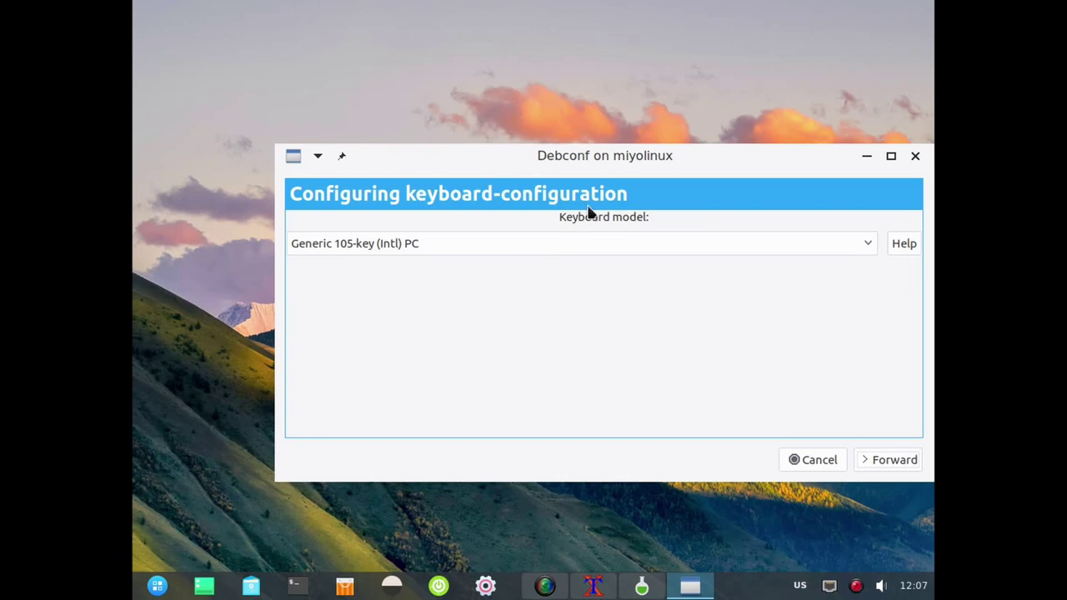
# Keep the Generic 105-key (Intl) PC keyboard model and English (US) layout.
pyautogui.moveTo(621, 158); pyautogui.dragTo(554, 155)
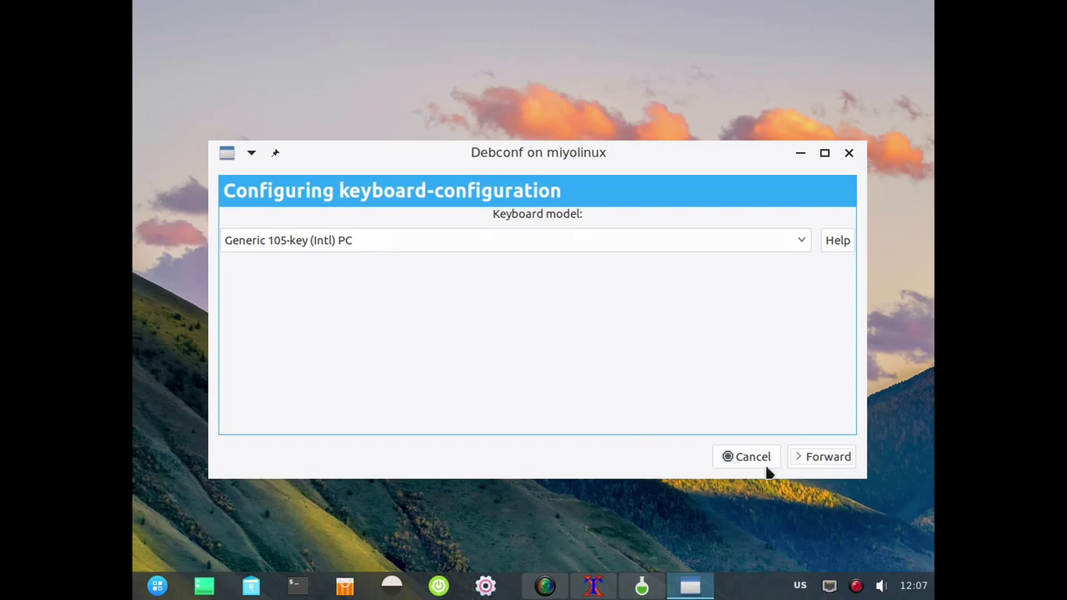
pyautogui.click(826, 456)
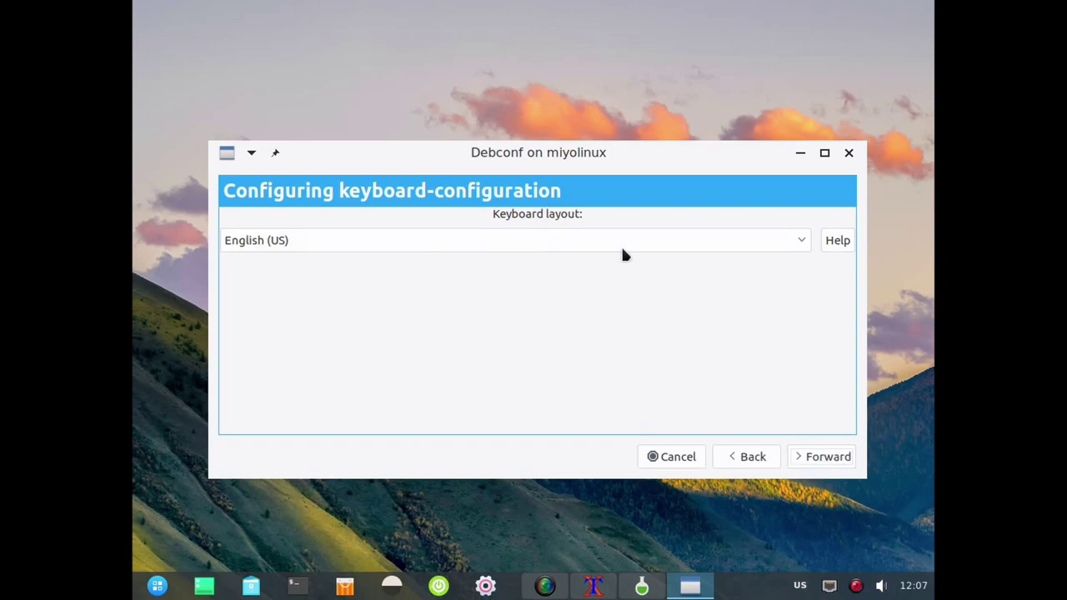
pyautogui.click(802, 242)
pyautogui.scroll(-3, 534, 301)
pyautogui.scroll(-1, 536, 309)
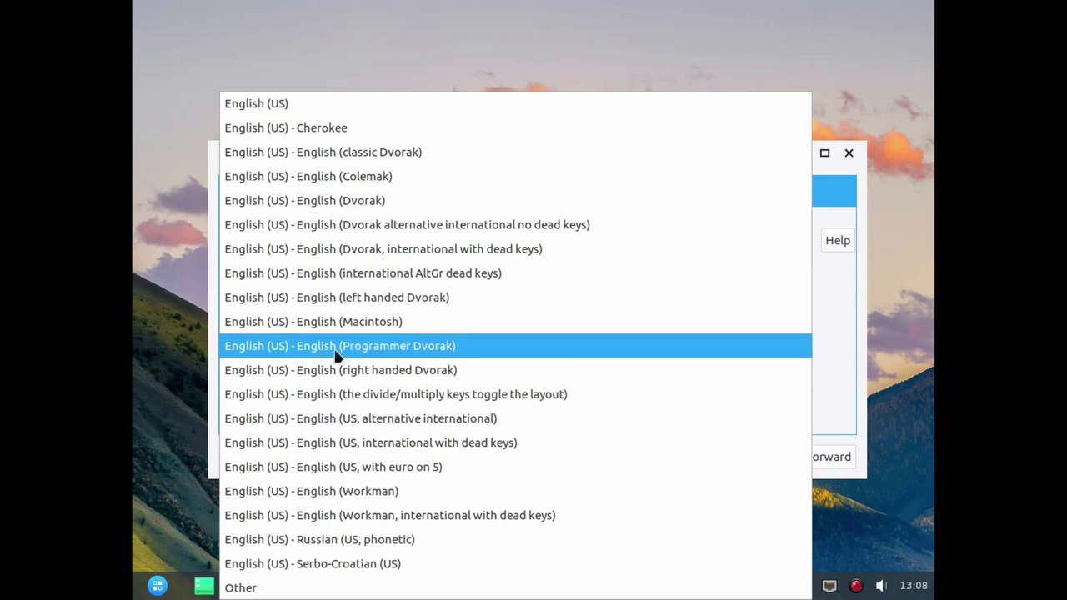
pyautogui.click(304, 106)
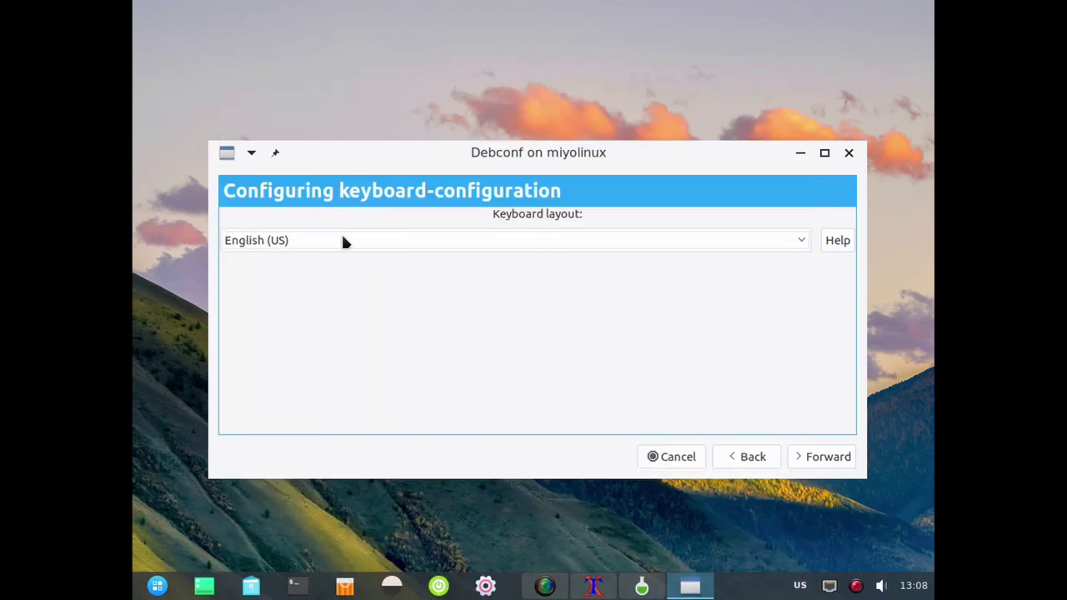
pyautogui.click(827, 457)
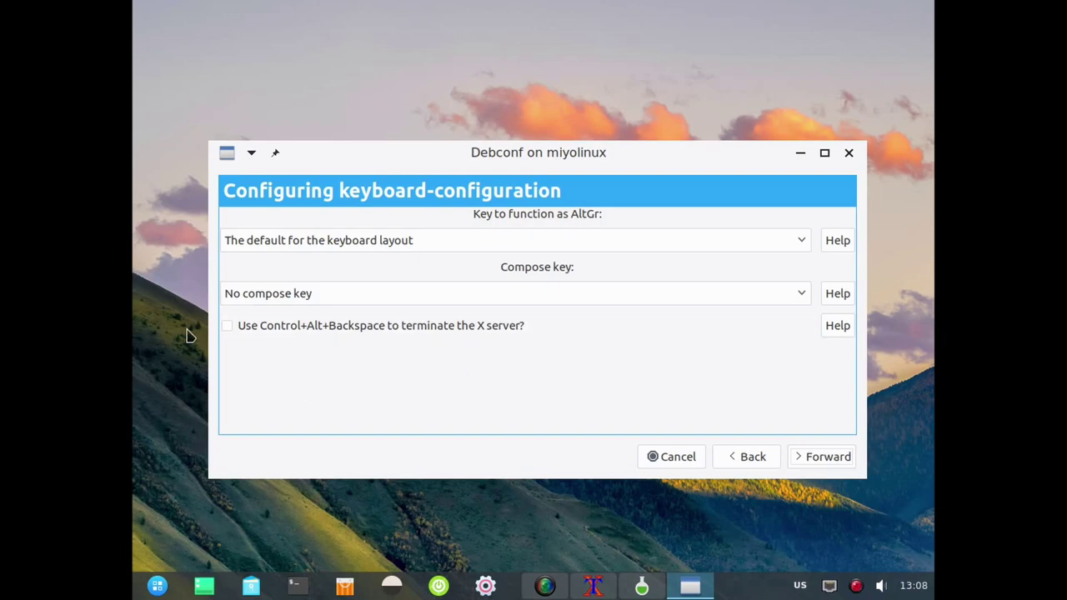
# Leave the Ctrl+Alt+Backspace X server termination option off and finish keyboard setup.
pyautogui.click(225, 325)
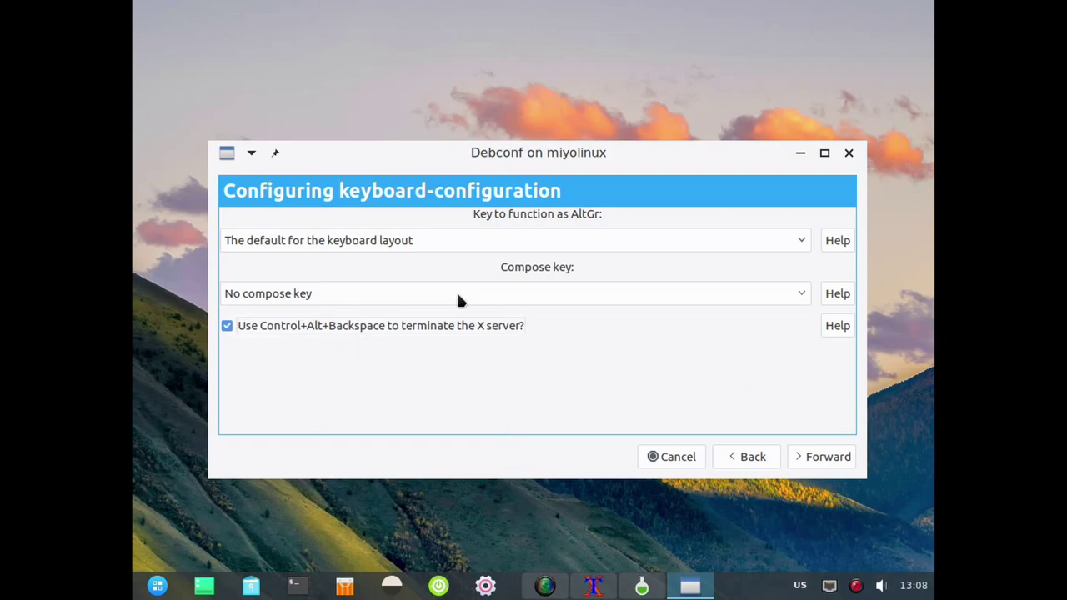
pyautogui.click(226, 327)
pyautogui.click(834, 451)
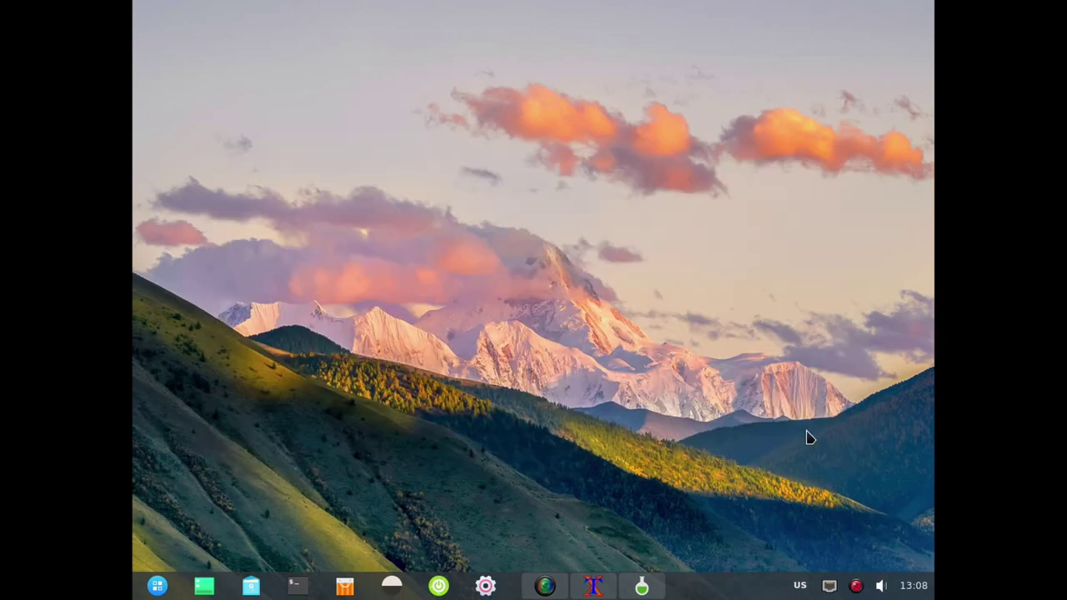
# In the installer terminal, answer y to reformat /dev/sdf3, /dev/sdf4 and /dev/sdf1.
pyautogui.click(607, 589)
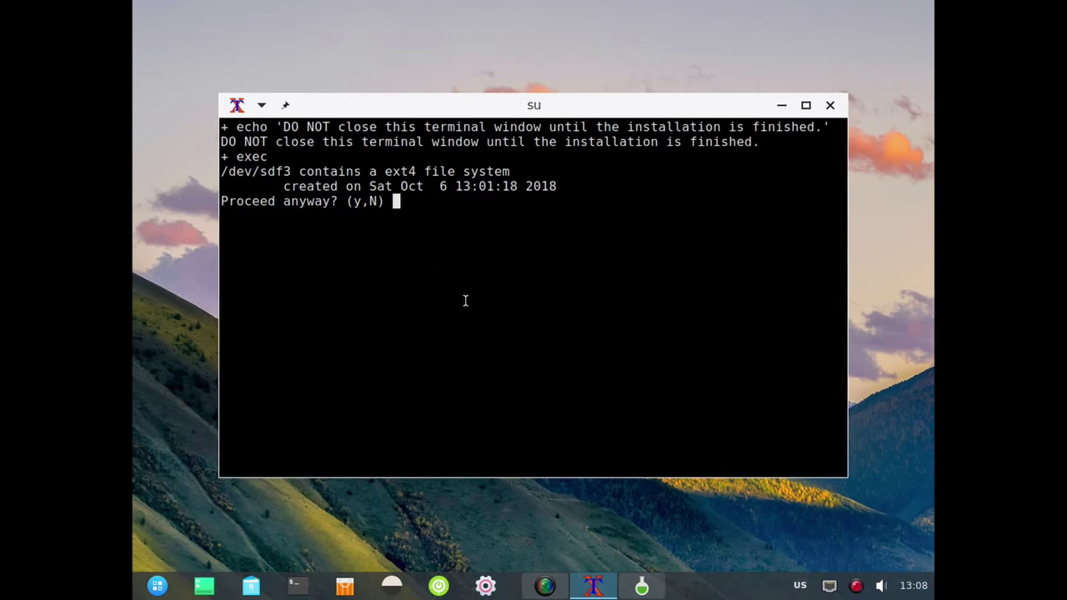
pyautogui.write('y')
pyautogui.press('Return')
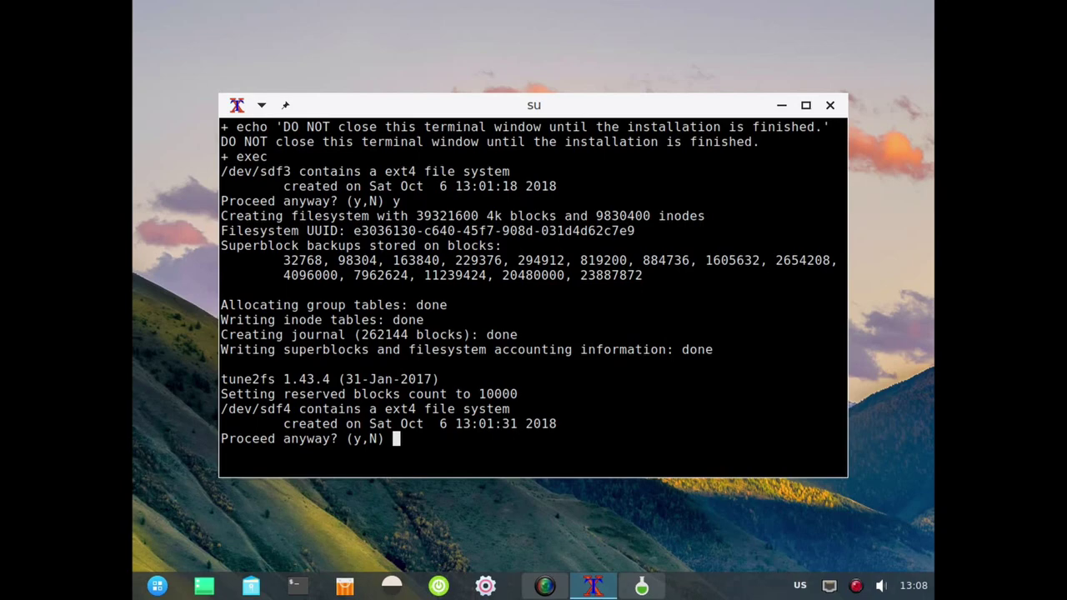
pyautogui.write('y')
pyautogui.press('Return')
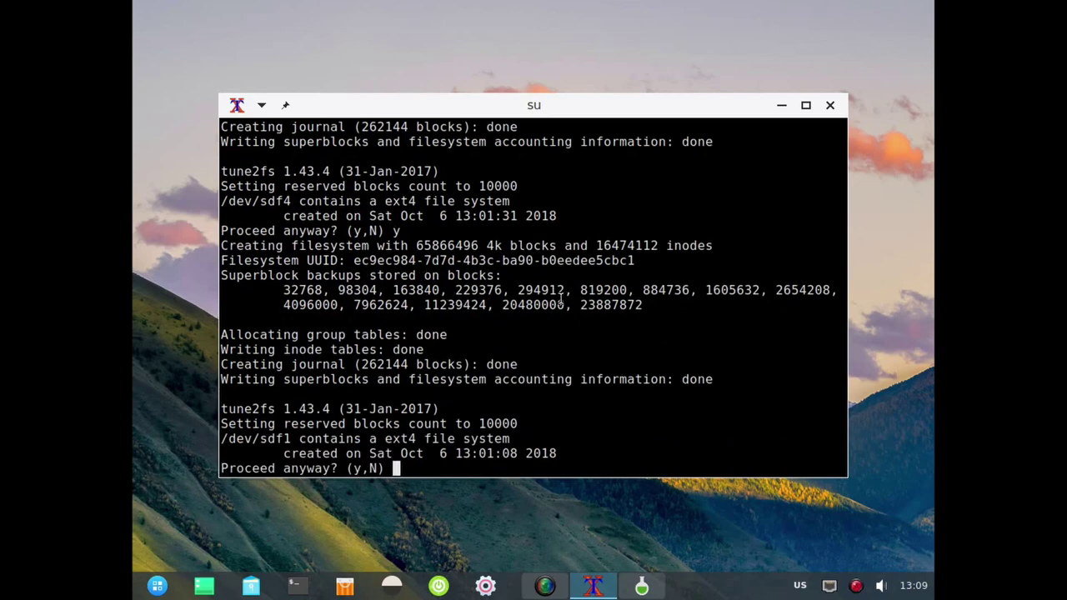
pyautogui.write('y')
pyautogui.press('Return')
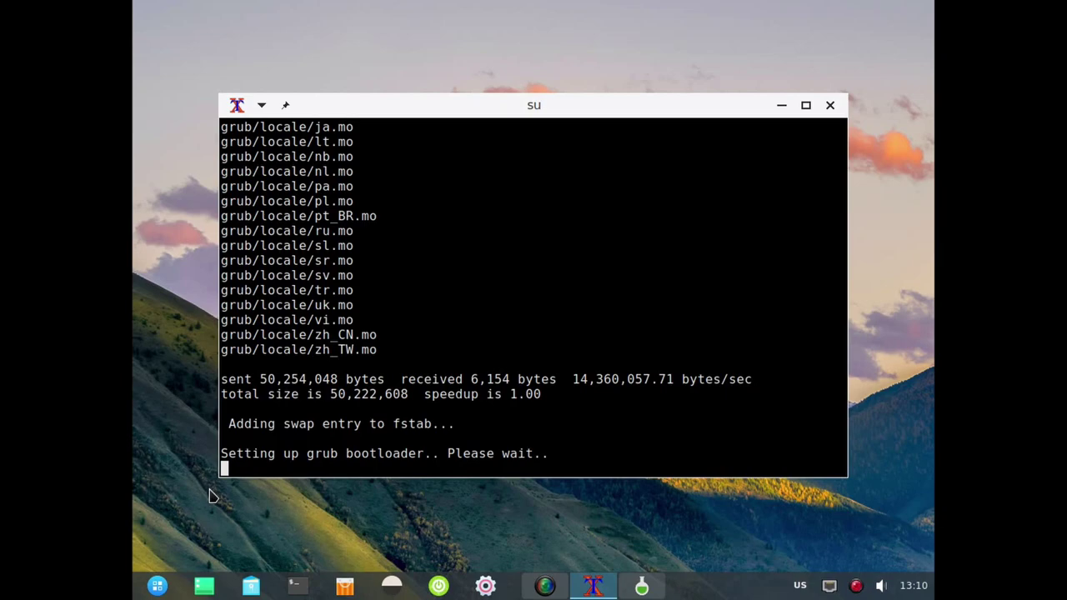
# Permit sudo for the new user, set hostname to icarus, and enter the new username.
pyautogui.rightClick(156, 236)
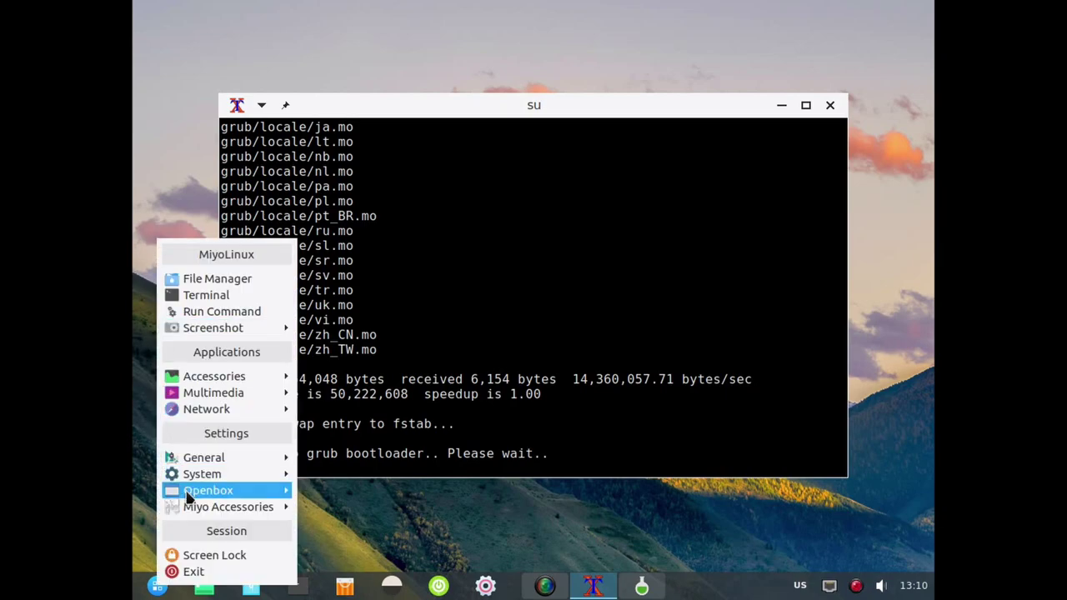
pyautogui.click(167, 114)
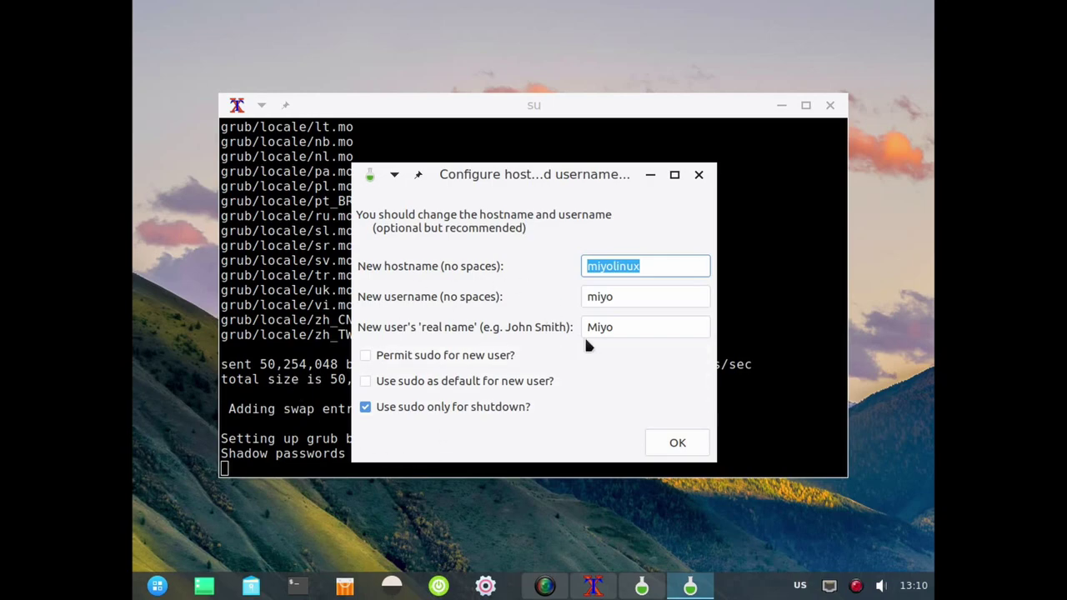
pyautogui.click(464, 355)
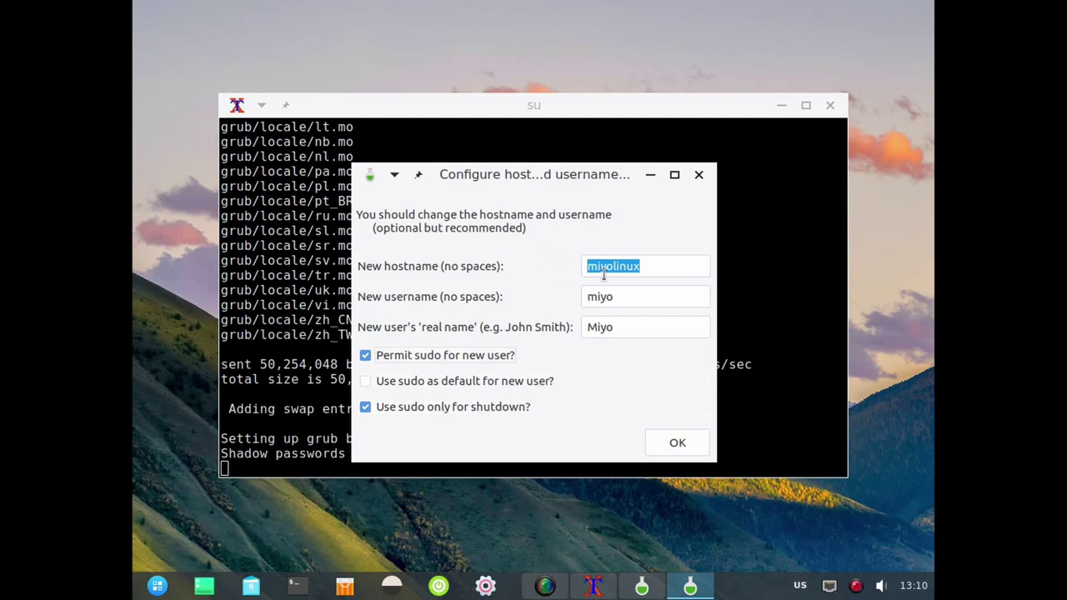
pyautogui.click(655, 265)
pyautogui.doubleClick(655, 265)
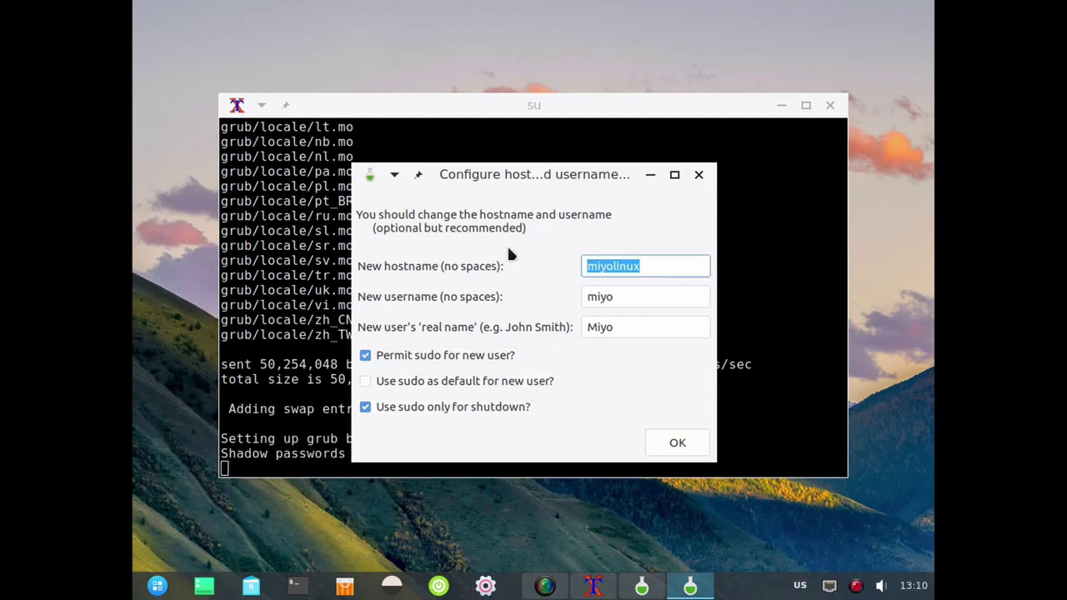
pyautogui.write('icar')
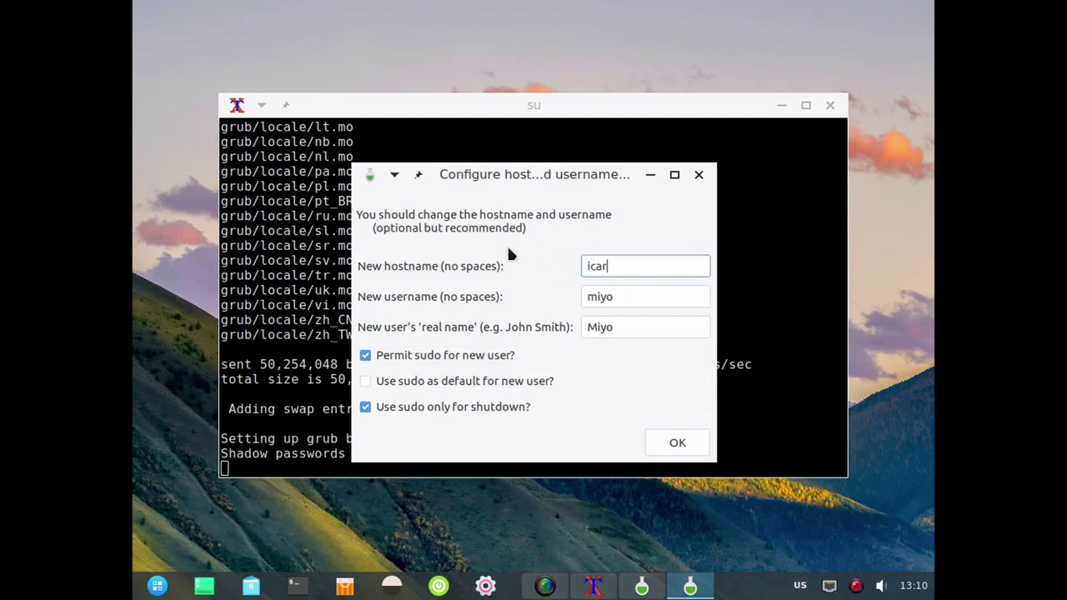
pyautogui.write('us')
pyautogui.press('Tab')
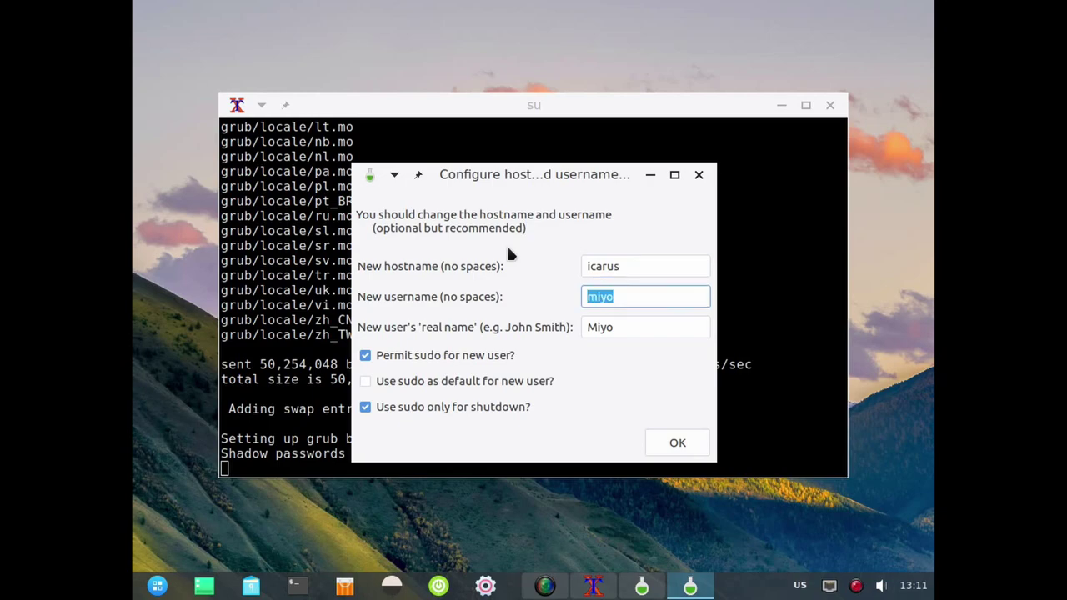
pyautogui.write('silent')
pyautogui.press('Tab')
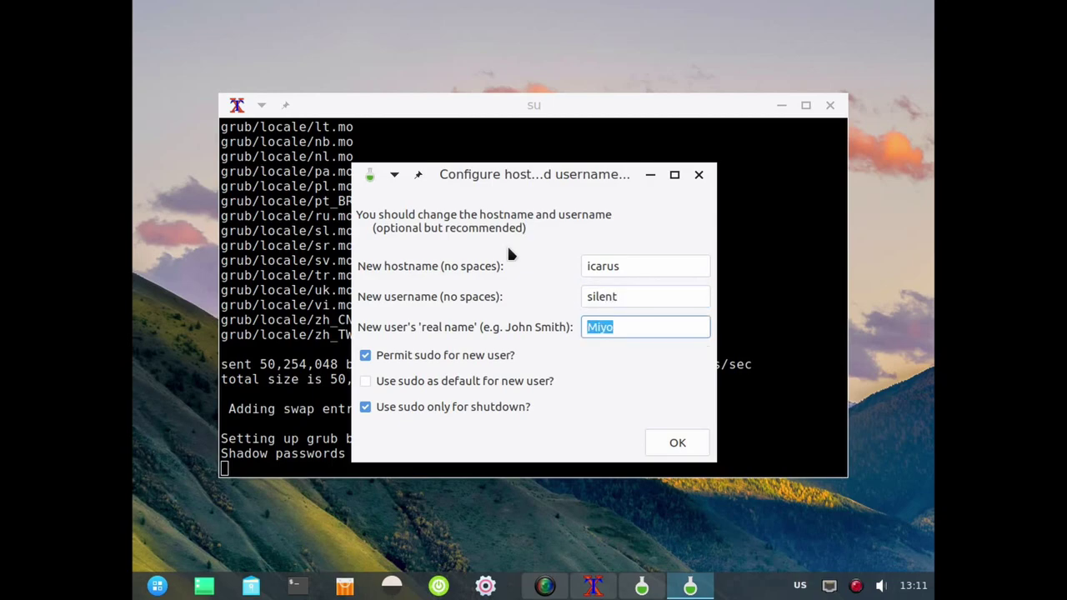
pyautogui.write('silent')
# Accept the user settings, then enter and confirm the root password.
pyautogui.click(679, 445)
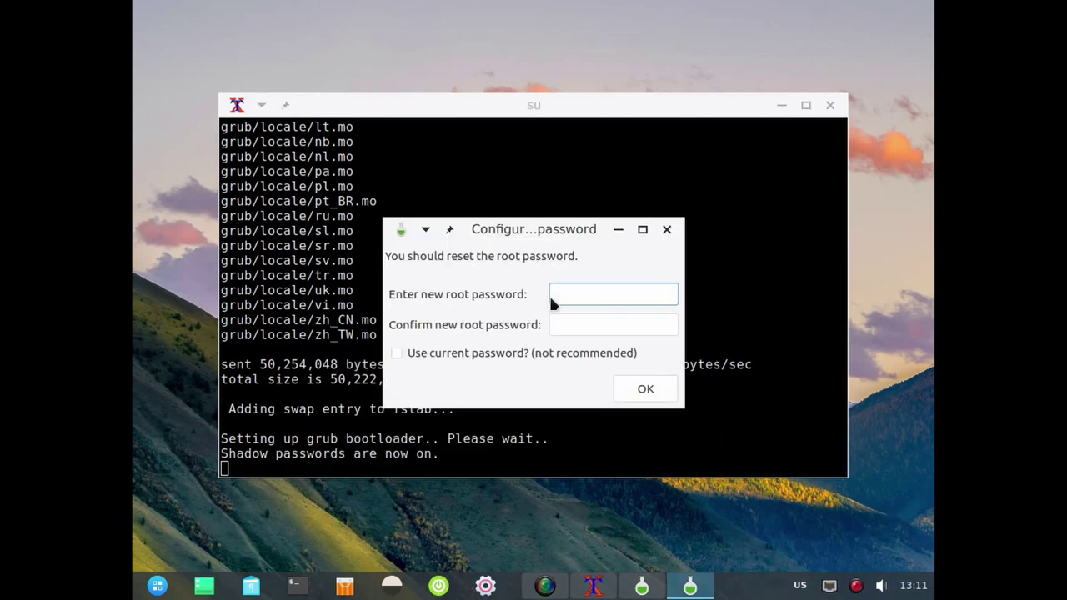
pyautogui.write('*********')
pyautogui.press('Tab')
pyautogui.write('*********')
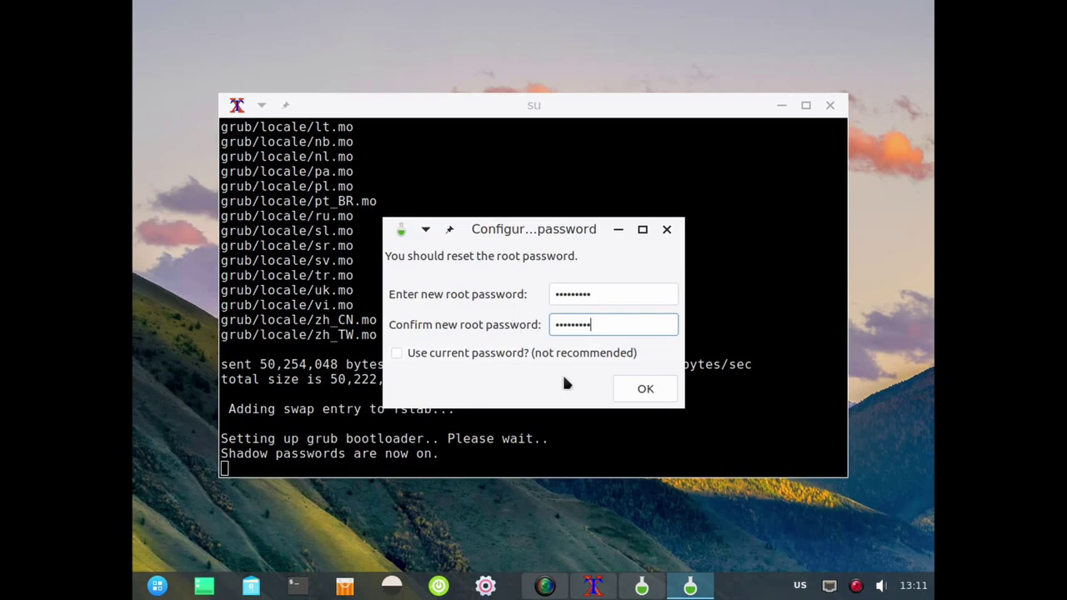
pyautogui.click(646, 392)
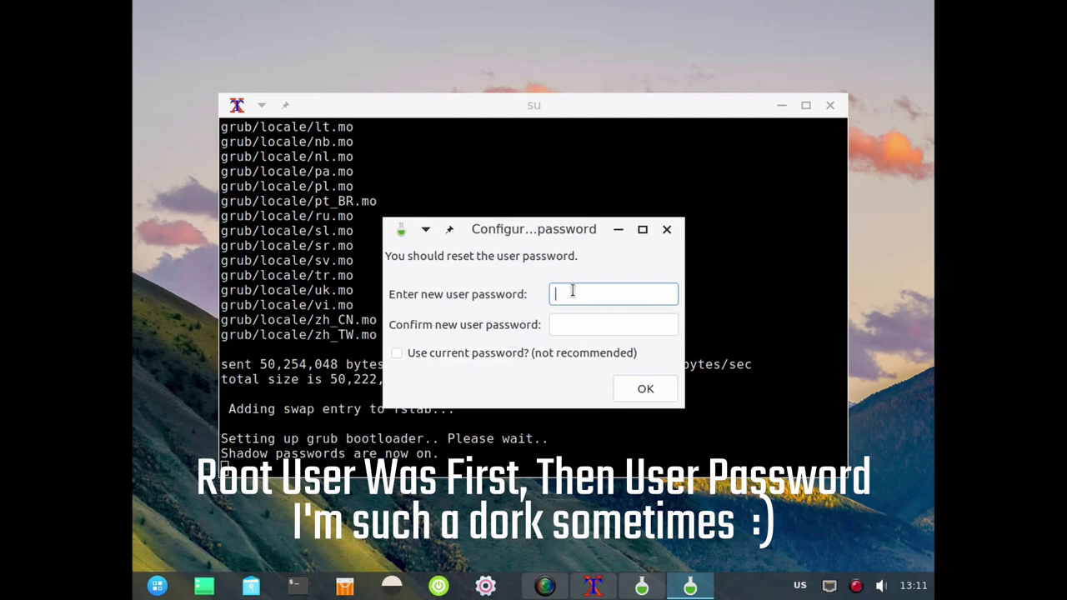
# Enter and confirm the new user's password.
pyautogui.write('*')
pyautogui.click(613, 324)
pyautogui.write('*********')
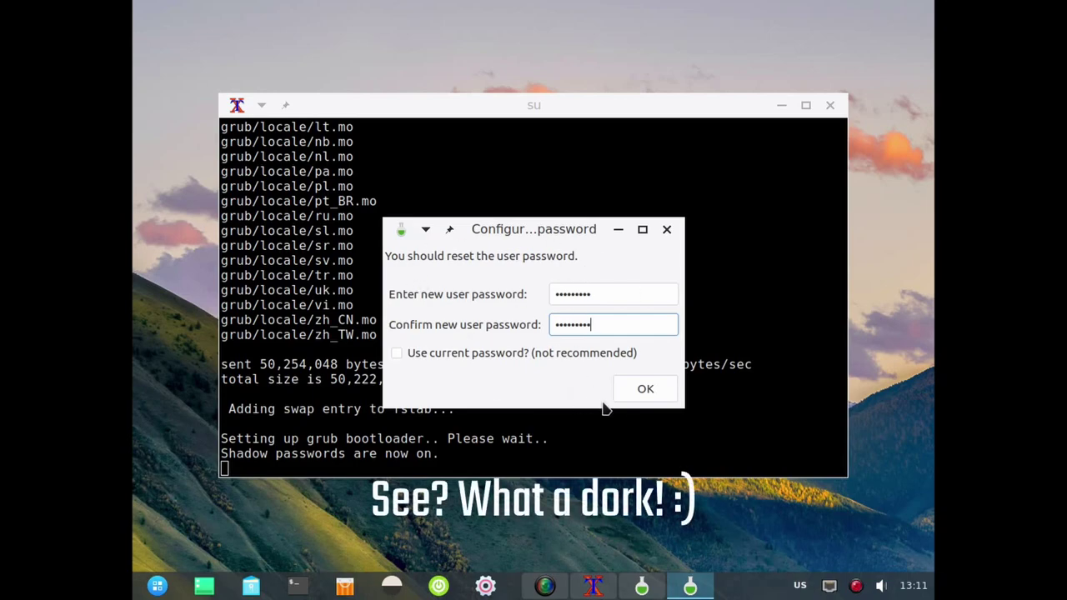
pyautogui.click(644, 390)
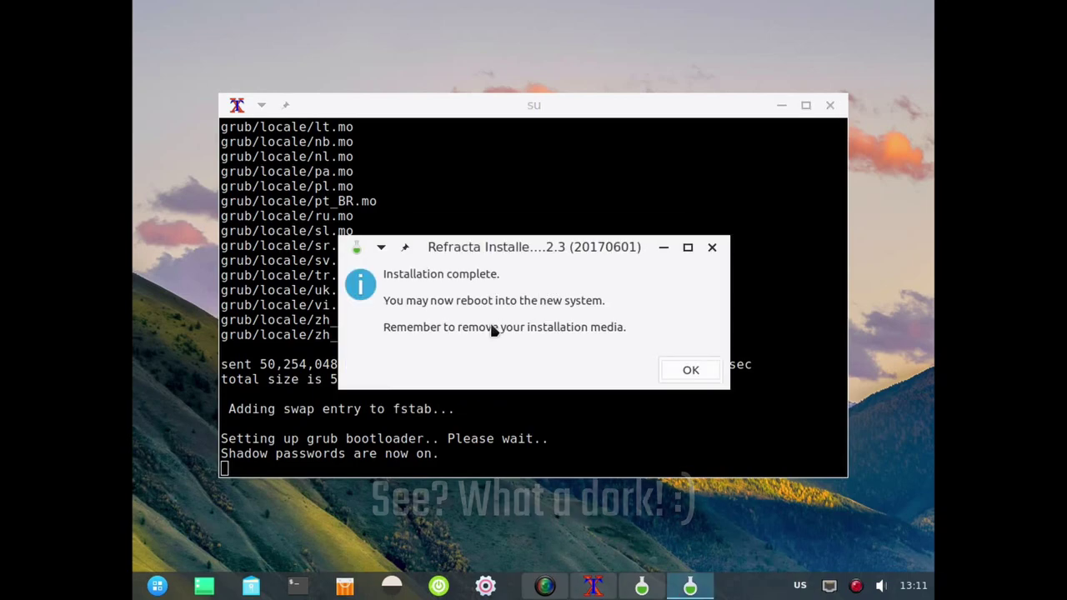
# Dismiss the Installation complete message and close the leftover Partition List window.
pyautogui.click(682, 367)
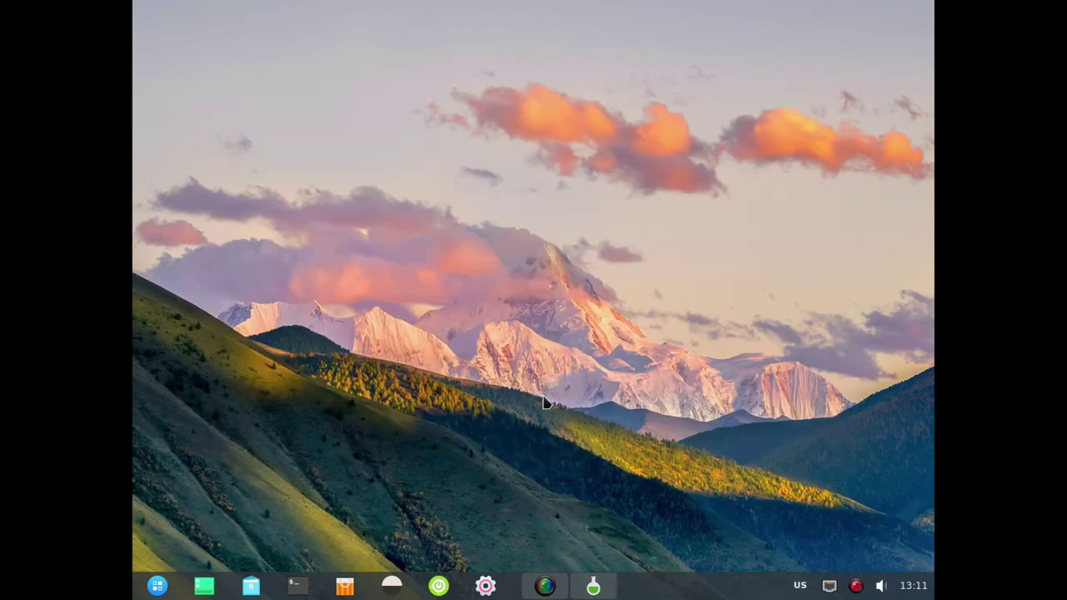
pyautogui.click(593, 586)
pyautogui.moveTo(570, 234); pyautogui.dragTo(634, 150)
pyautogui.click(798, 460)
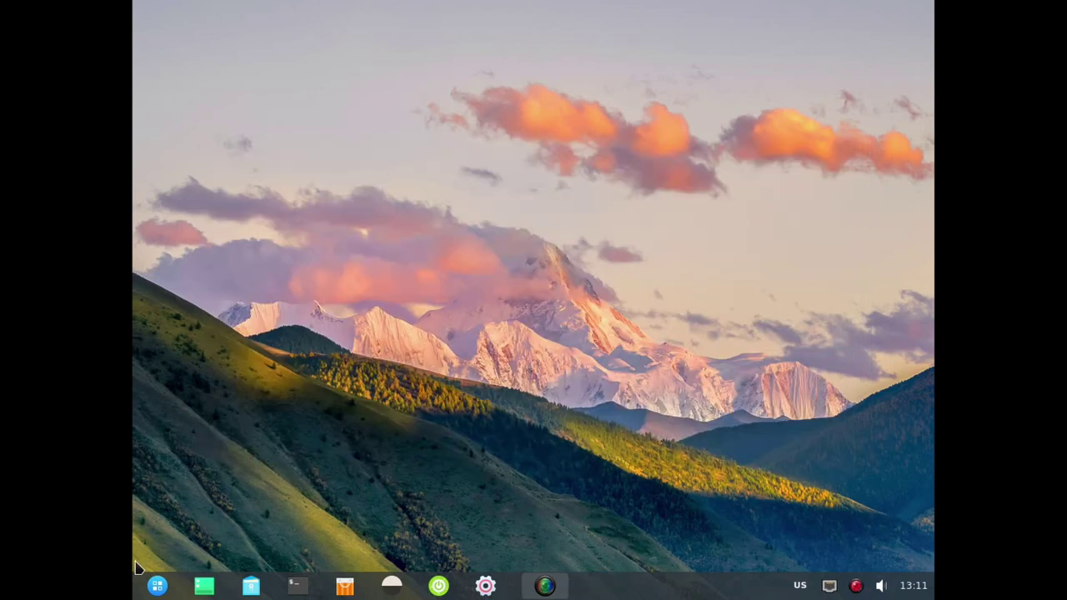
# Open Network > Connman UI Setup, verify wired Ethernet eth0 is online, then close it.
pyautogui.click(155, 586)
pyautogui.moveTo(208, 459)
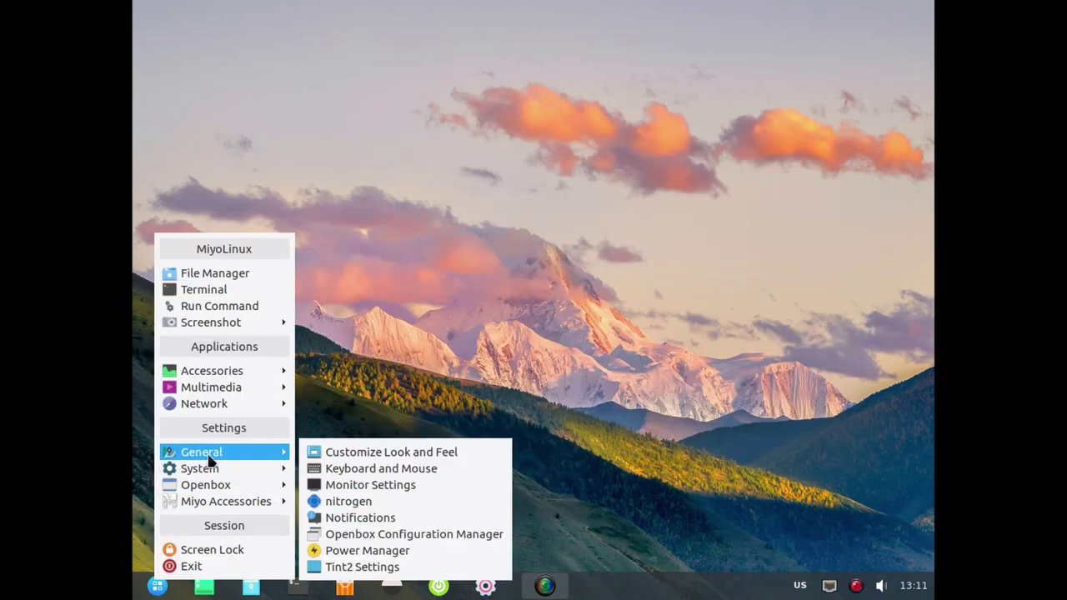
pyautogui.moveTo(209, 477)
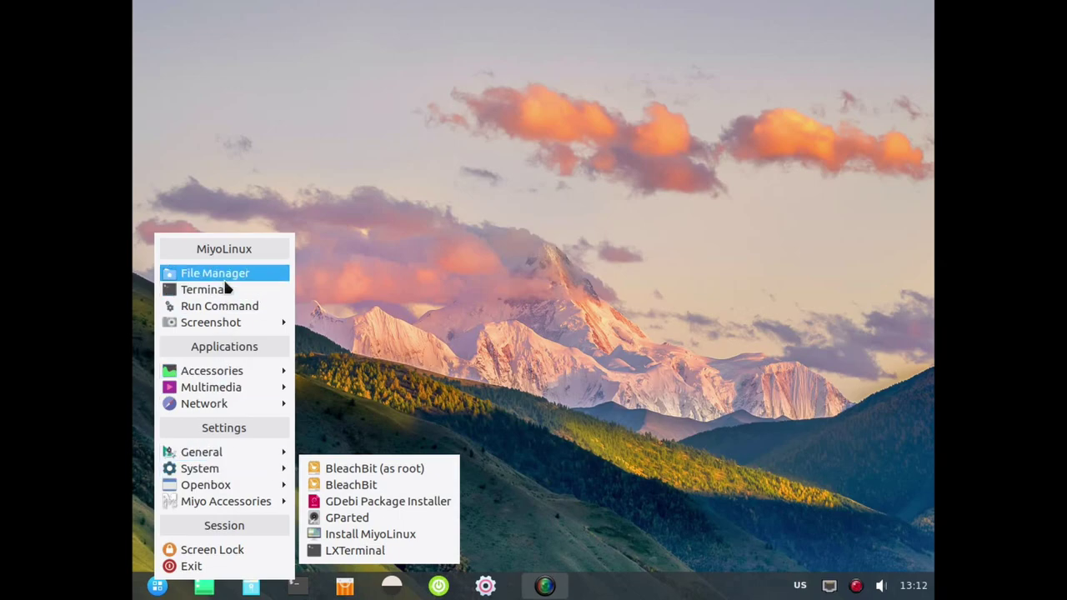
pyautogui.moveTo(218, 376)
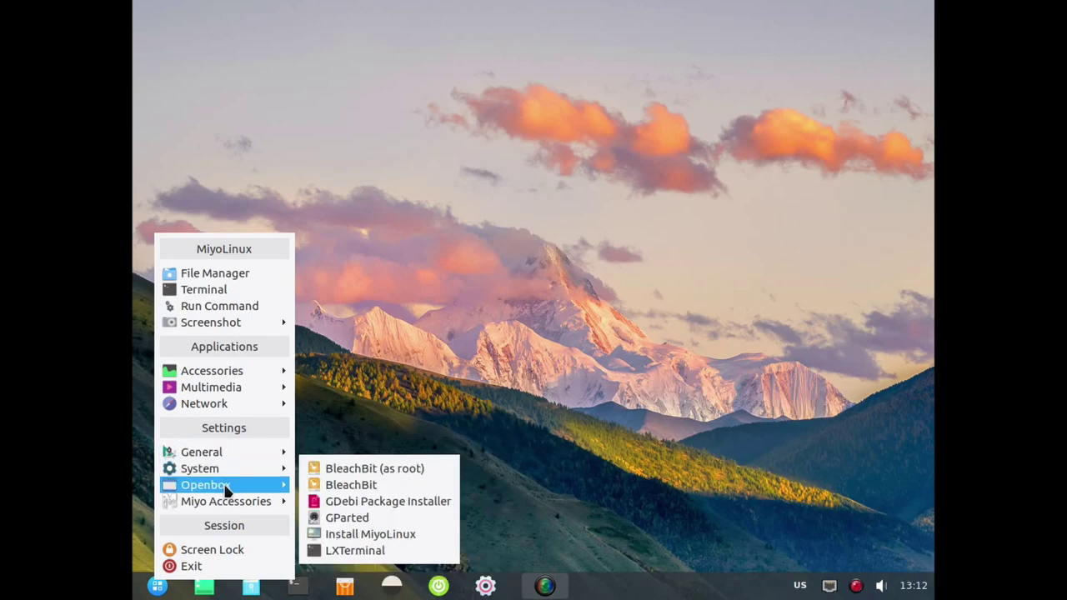
pyautogui.moveTo(226, 506)
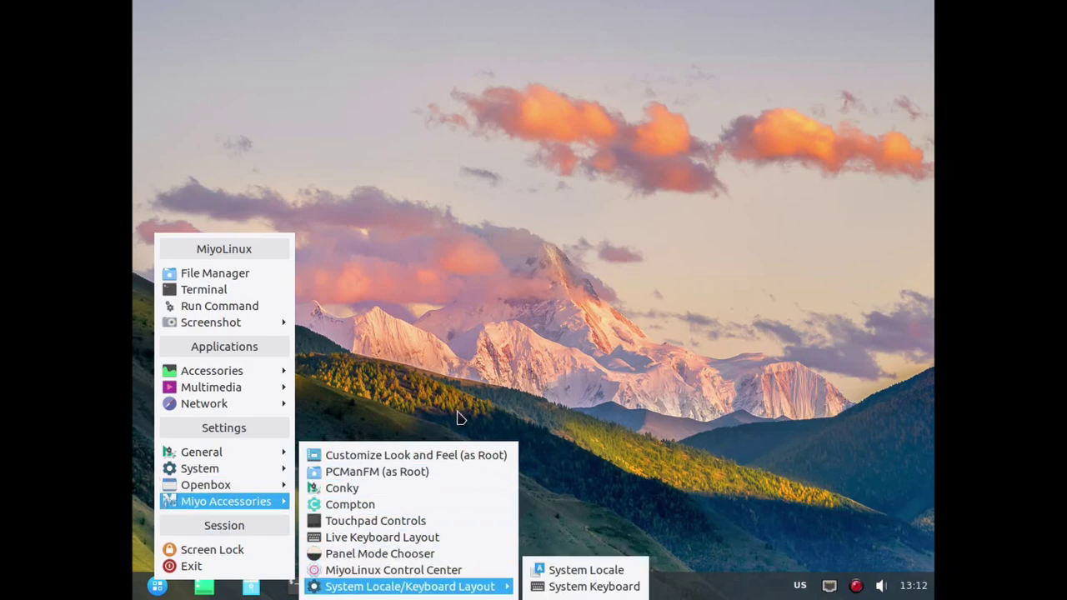
pyautogui.click(408, 300)
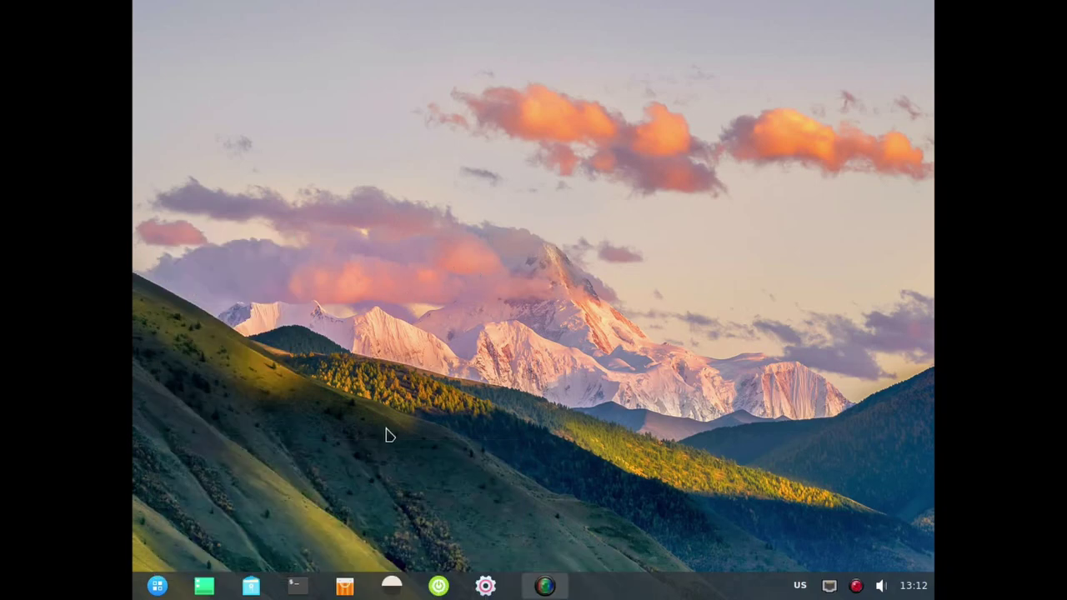
pyautogui.click(157, 586)
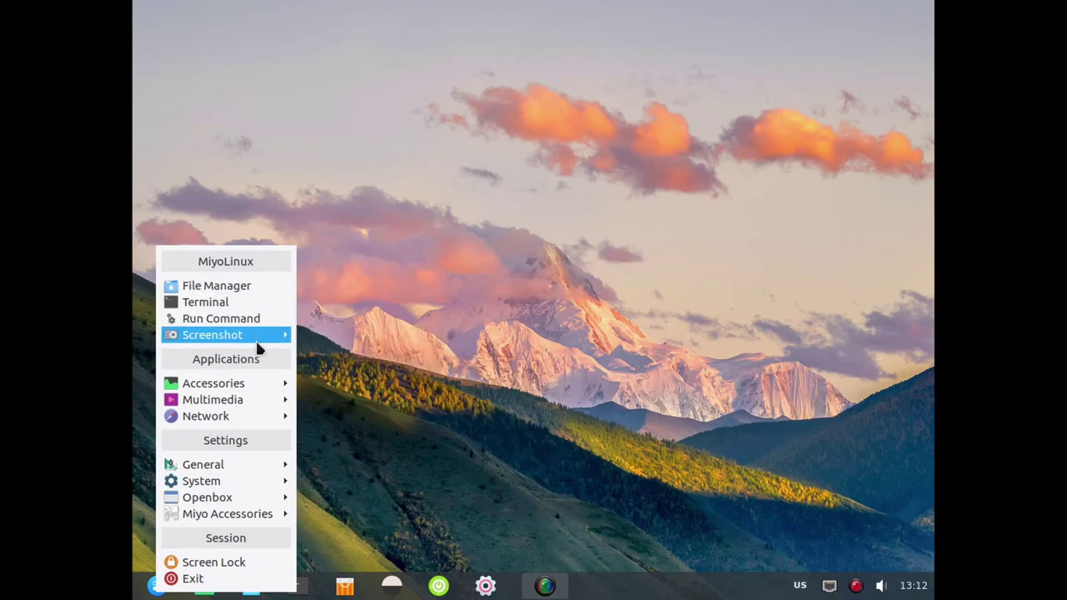
pyautogui.moveTo(248, 342)
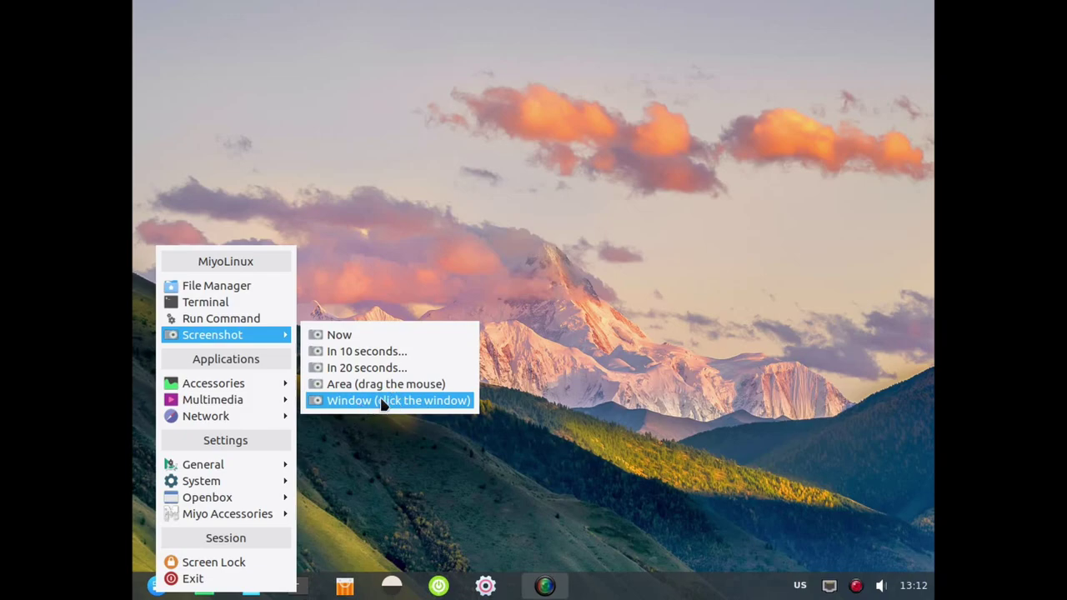
pyautogui.moveTo(252, 384)
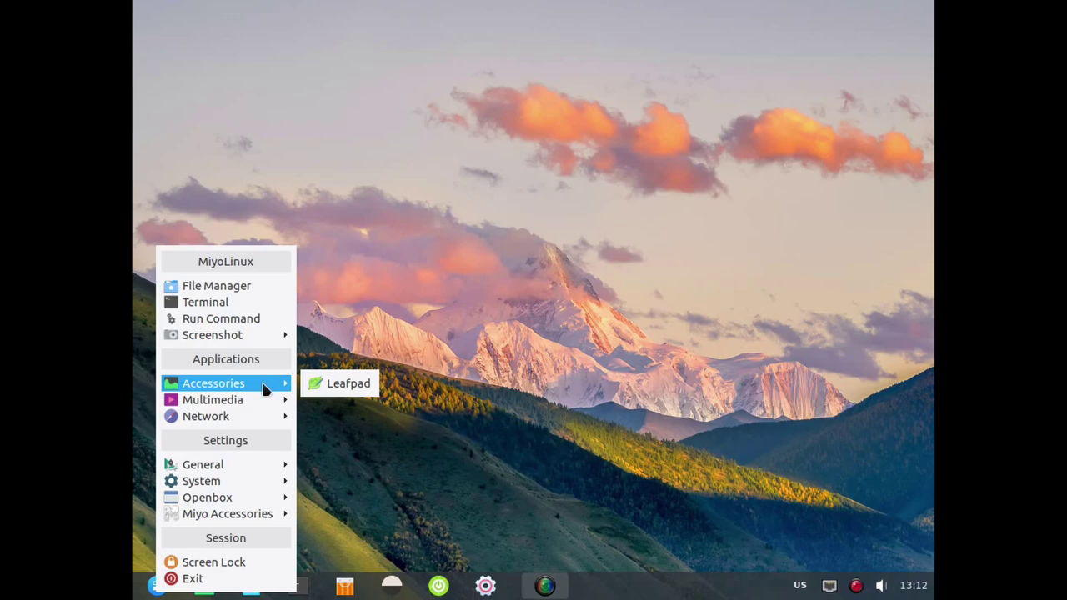
pyautogui.moveTo(264, 402)
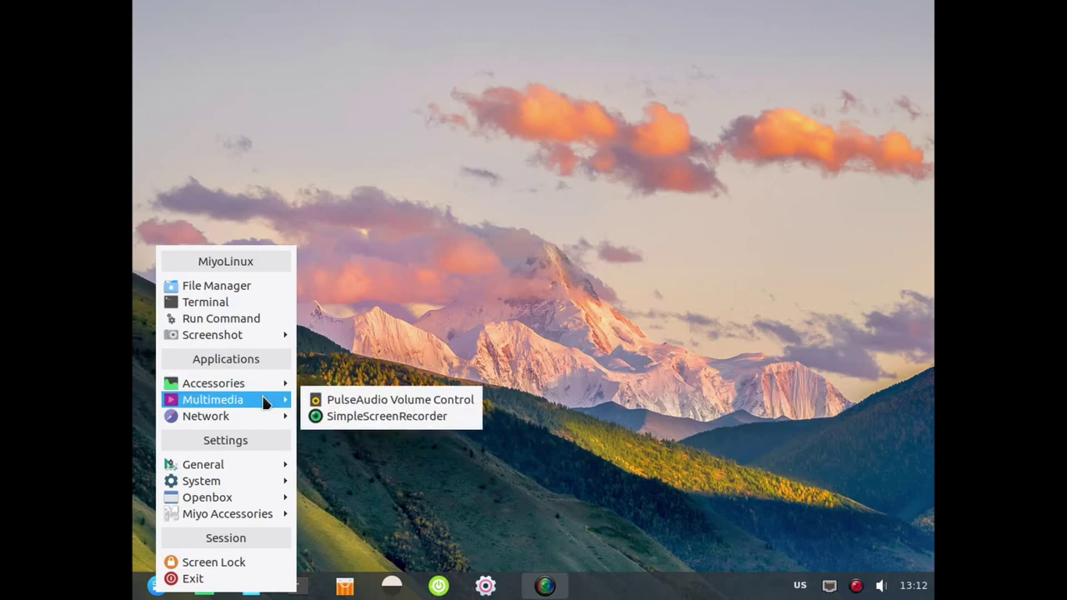
pyautogui.moveTo(254, 416)
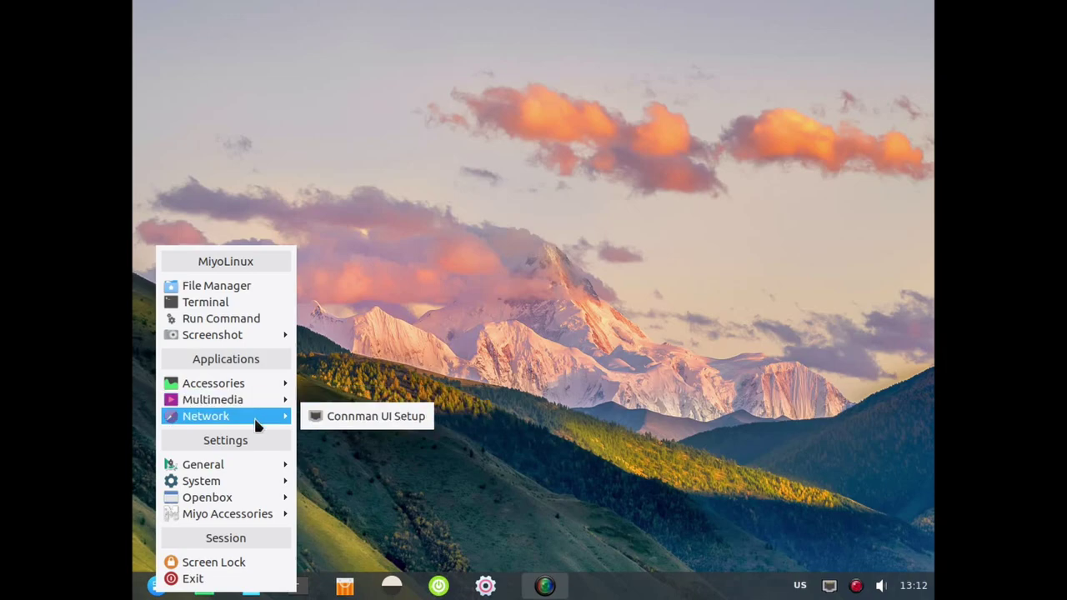
pyautogui.click(334, 420)
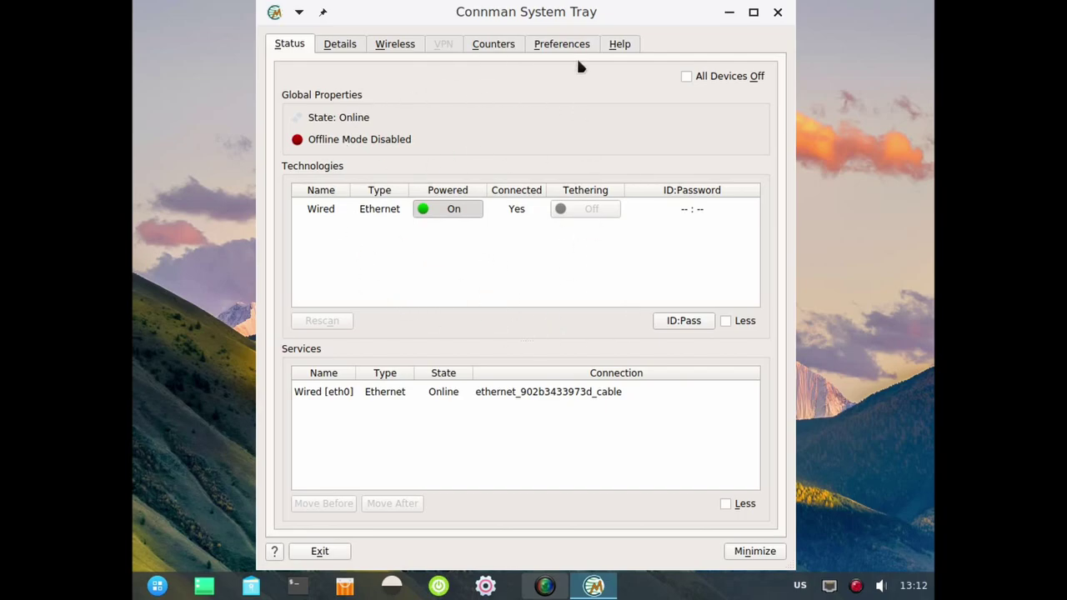
pyautogui.click(777, 13)
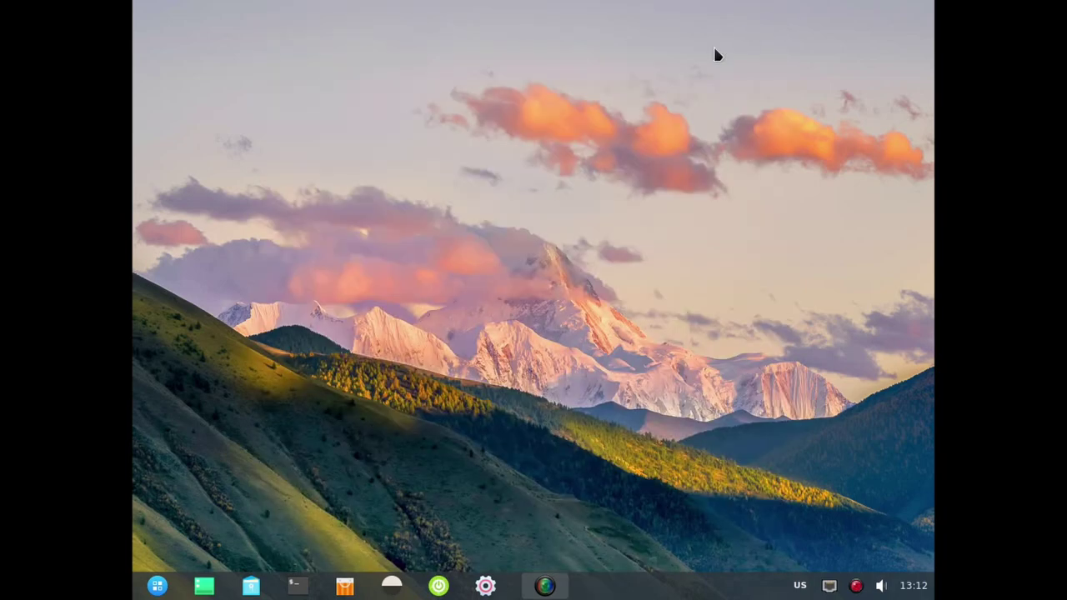
# Browse the application menu through General, Openbox and Miyo Accessories to the System Locale/Keyboard Layout submenu.
pyautogui.click(152, 586)
pyautogui.moveTo(175, 463)
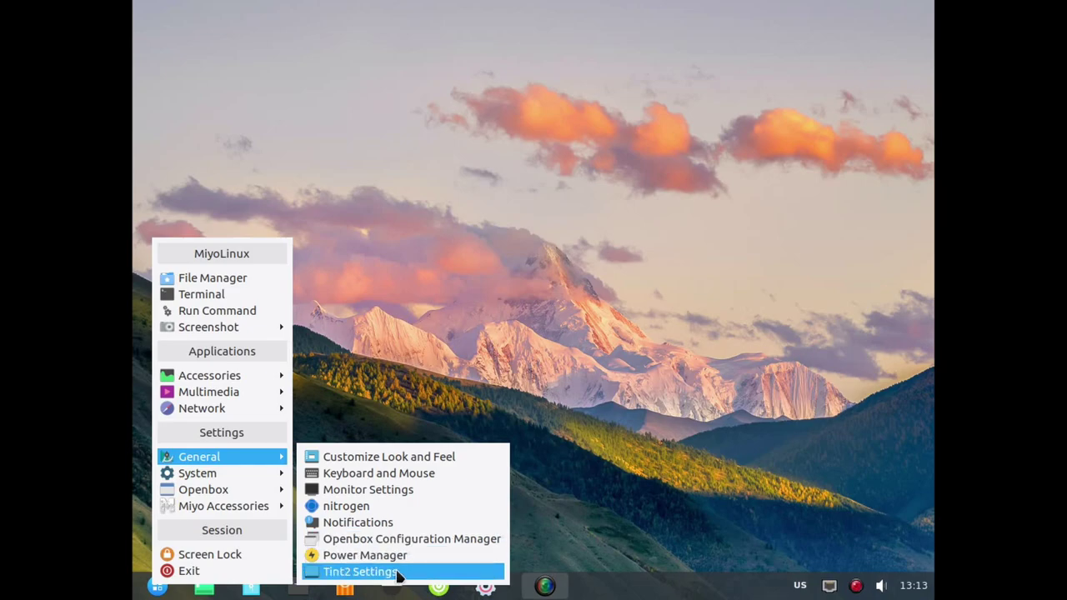
pyautogui.moveTo(210, 481)
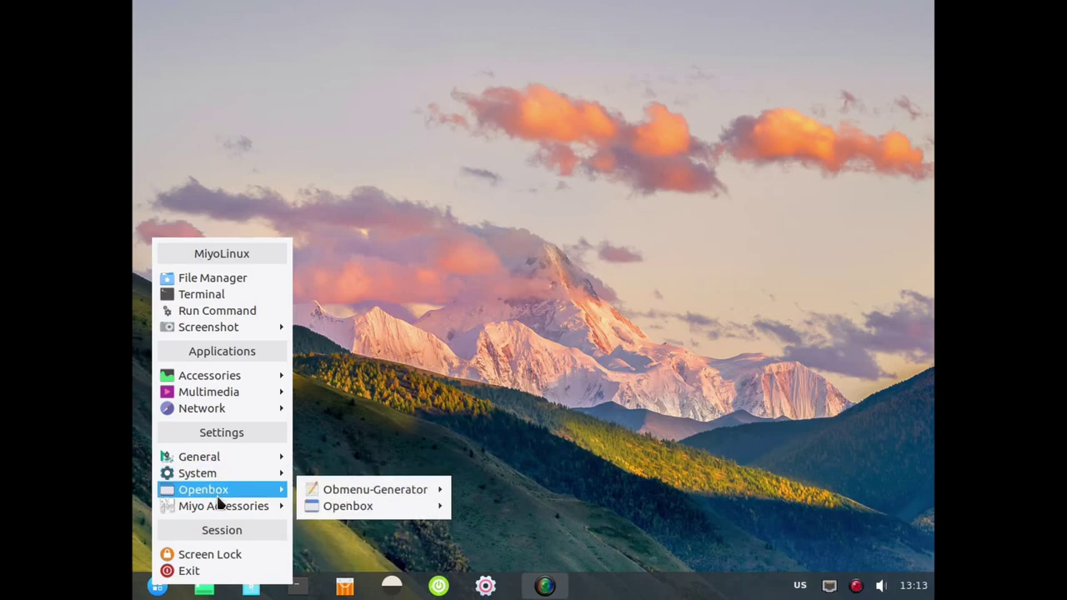
pyautogui.moveTo(222, 512)
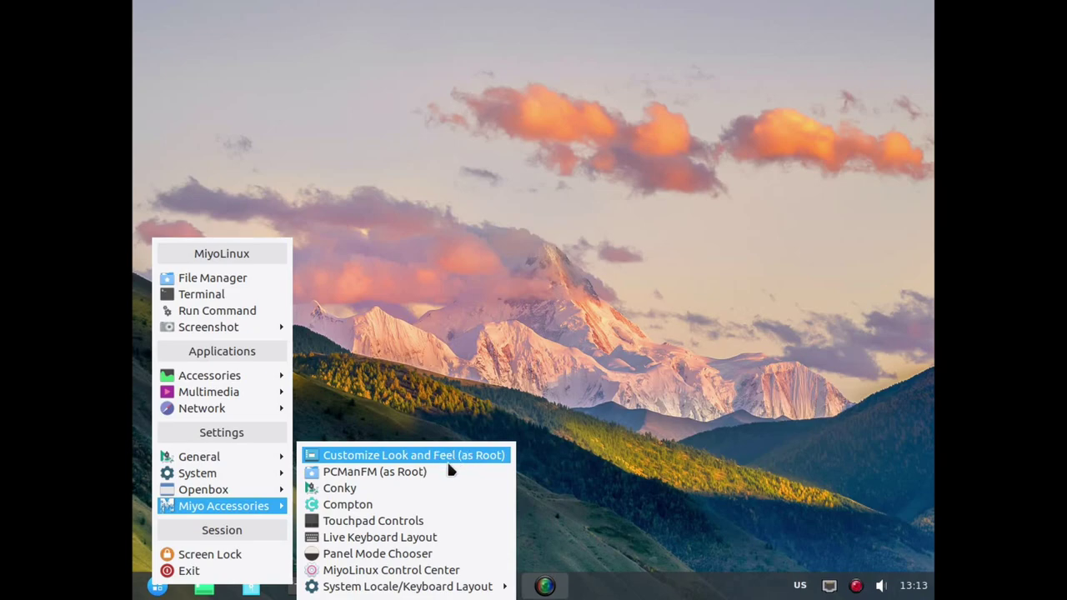
pyautogui.click(399, 391)
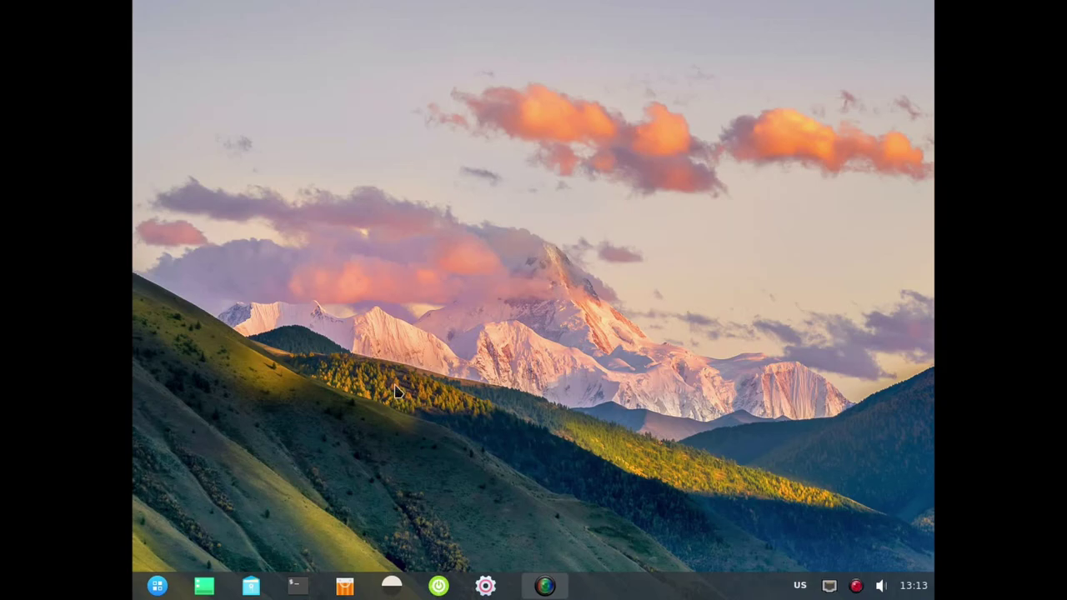
pyautogui.click(157, 586)
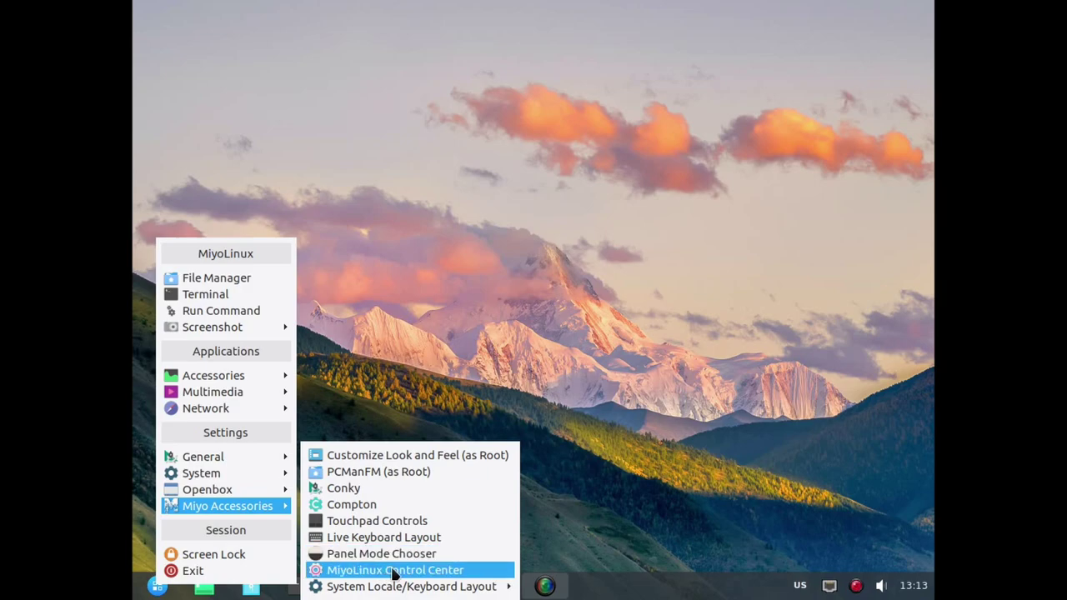
pyautogui.moveTo(390, 592)
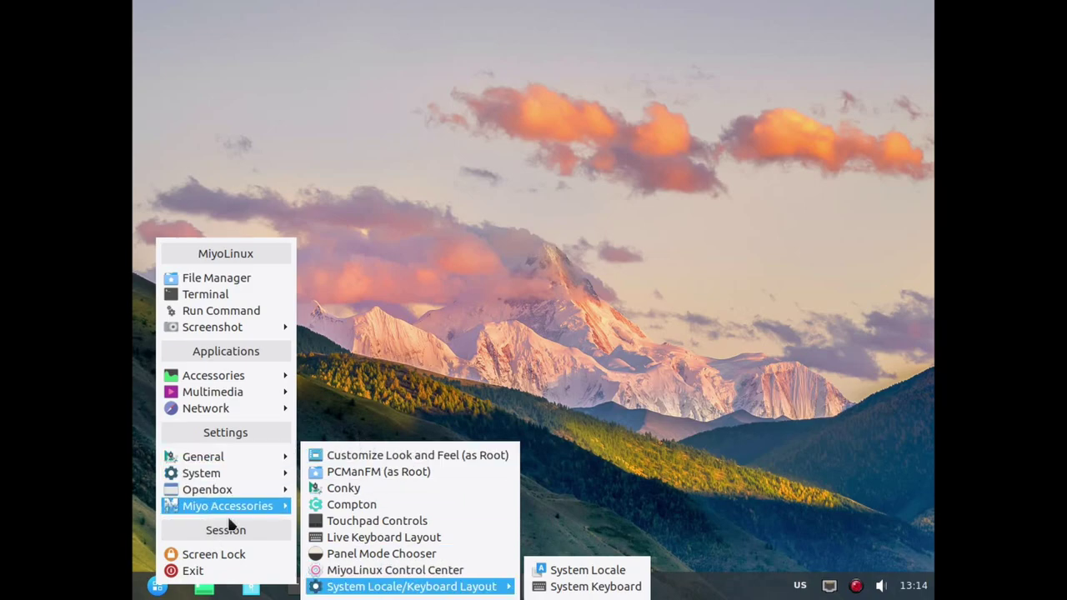
# Dismiss the application menu by clicking on the empty desktop.
pyautogui.click(519, 280)
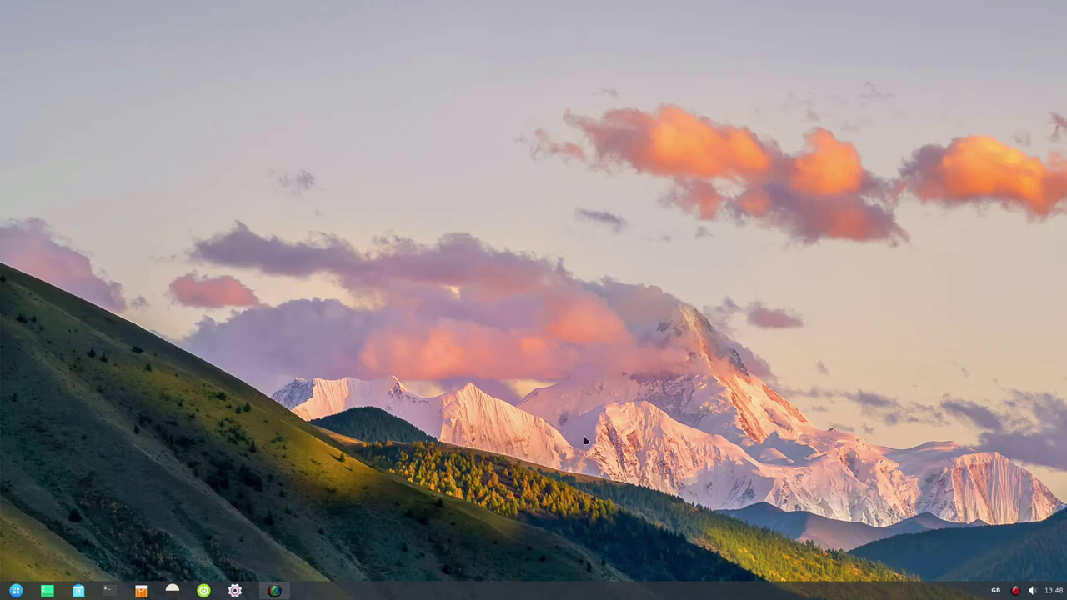
# From the desktop right-click menu, navigate Miyo Accessories to show System Locale and System Keyboard.
pyautogui.rightClick(153, 255)
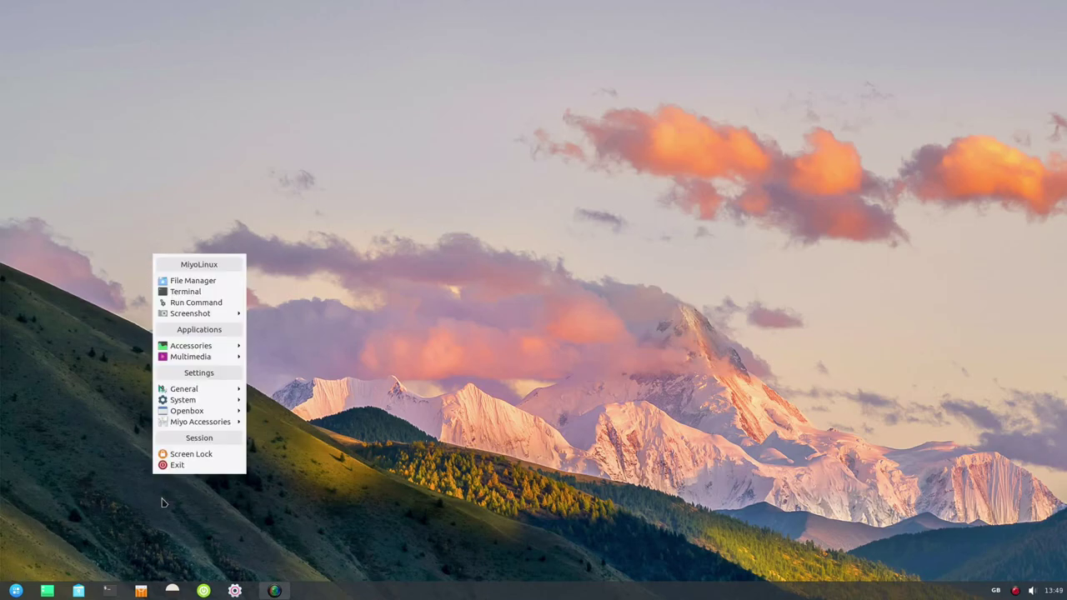
pyautogui.moveTo(211, 354)
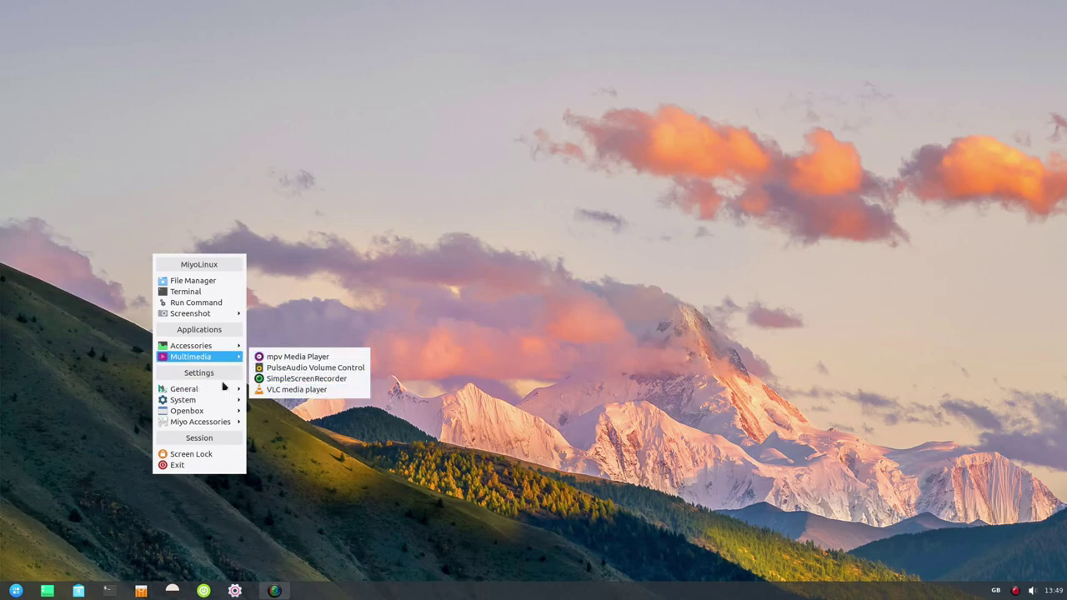
pyautogui.moveTo(199, 392)
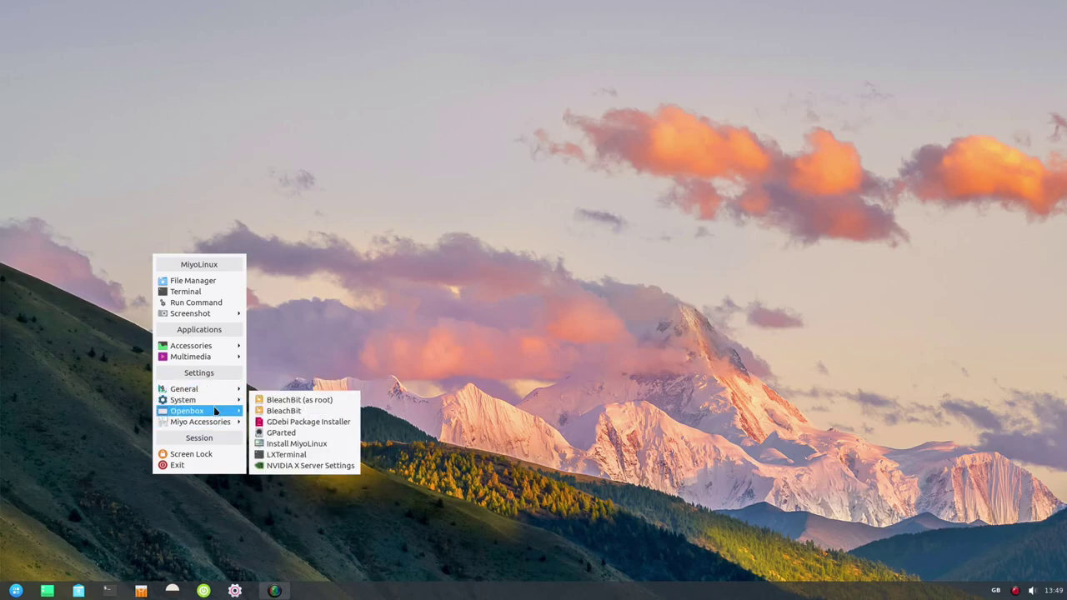
pyautogui.moveTo(218, 422)
pyautogui.moveTo(315, 510)
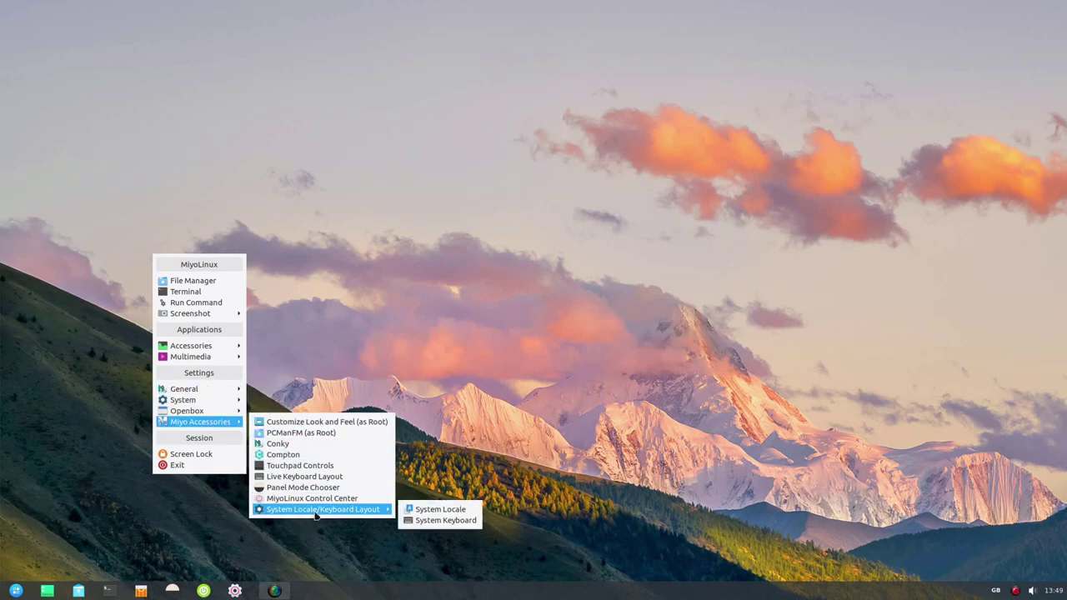
# Launch System Keyboard, accept the Generic 105-key (Intl) PC model and choose Other for the layout.
pyautogui.click(458, 520)
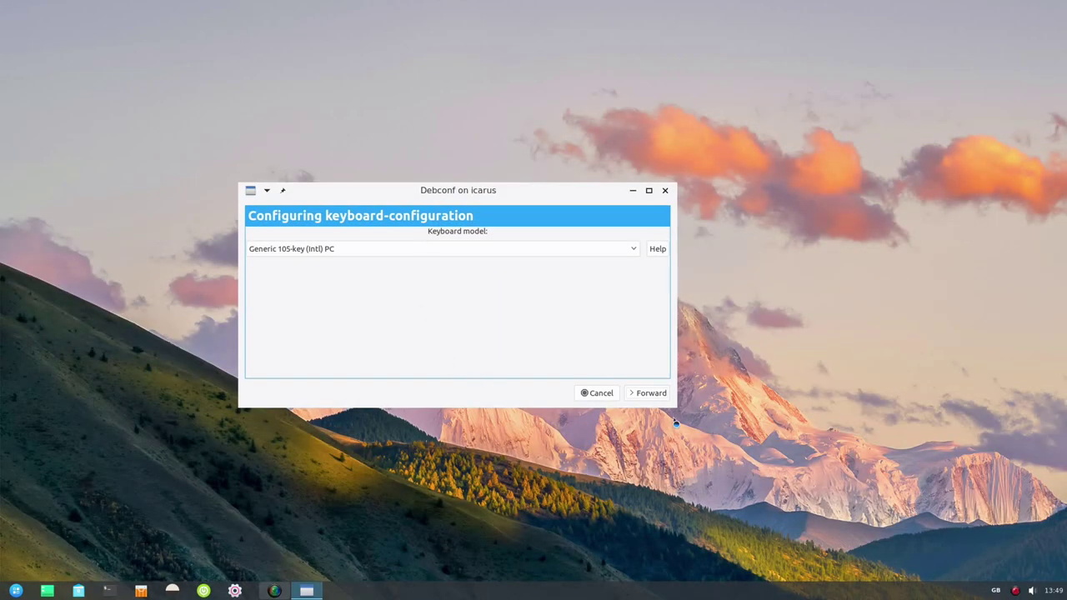
pyautogui.click(659, 394)
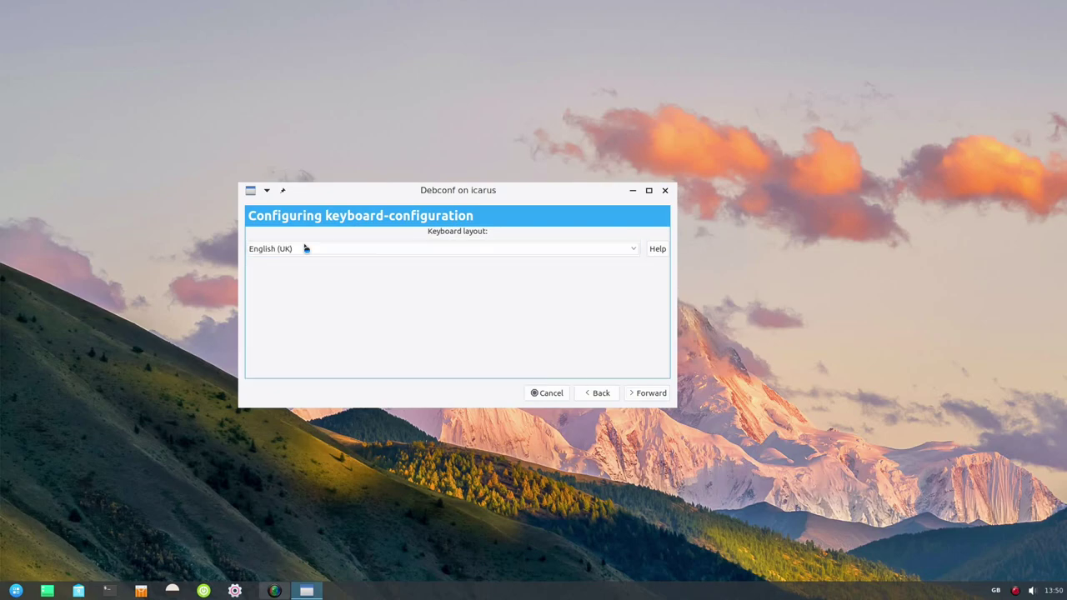
pyautogui.click(306, 248)
pyautogui.click(291, 376)
pyautogui.click(654, 398)
pyautogui.click(336, 247)
pyautogui.click(289, 267)
pyautogui.click(648, 395)
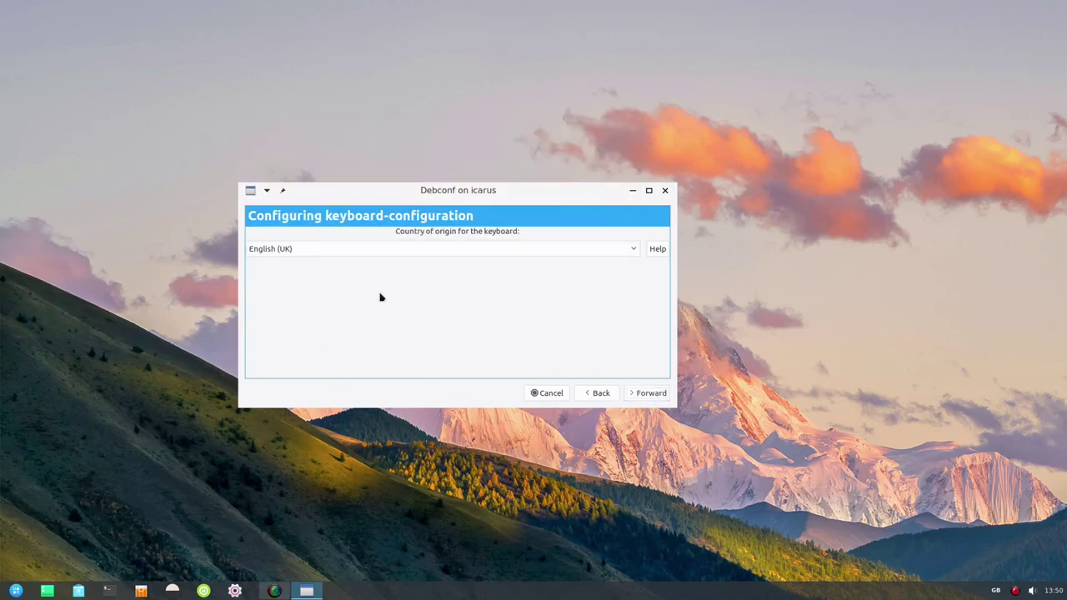
# Select English (UK) as country and layout, keeping default AltGr and no compose key.
pyautogui.click(371, 249)
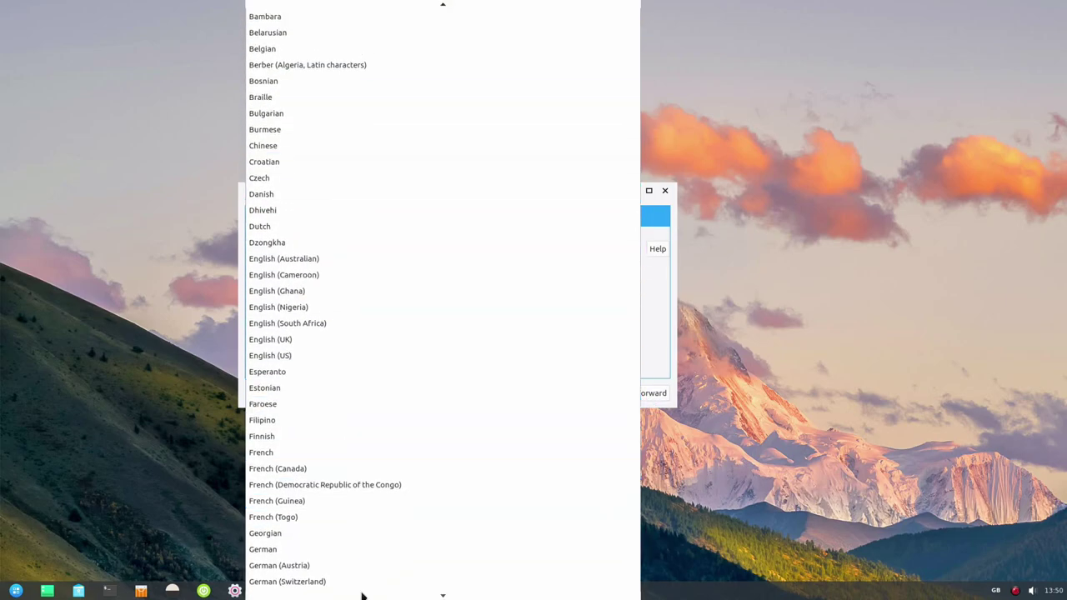
pyautogui.scroll(-3, 352, 441)
pyautogui.scroll(2, 326, 33)
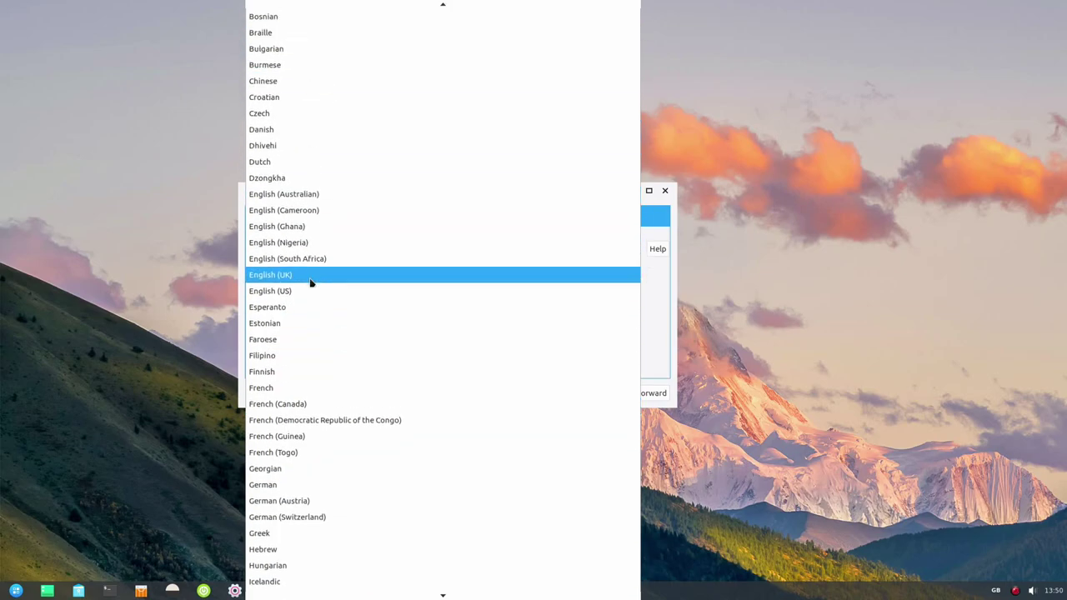
pyautogui.click(310, 279)
pyautogui.click(649, 395)
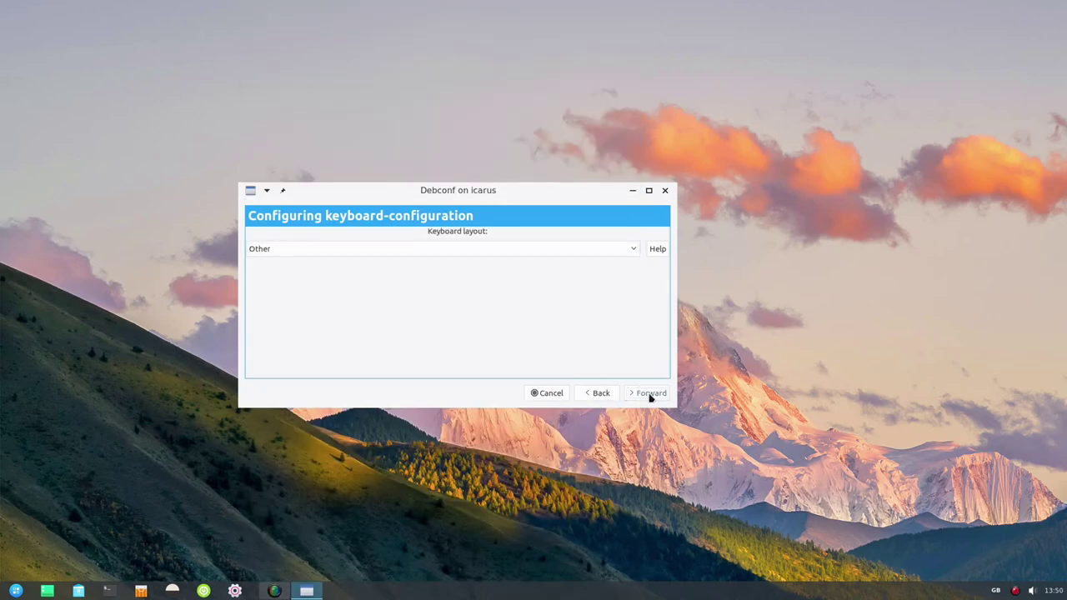
pyautogui.click(360, 250)
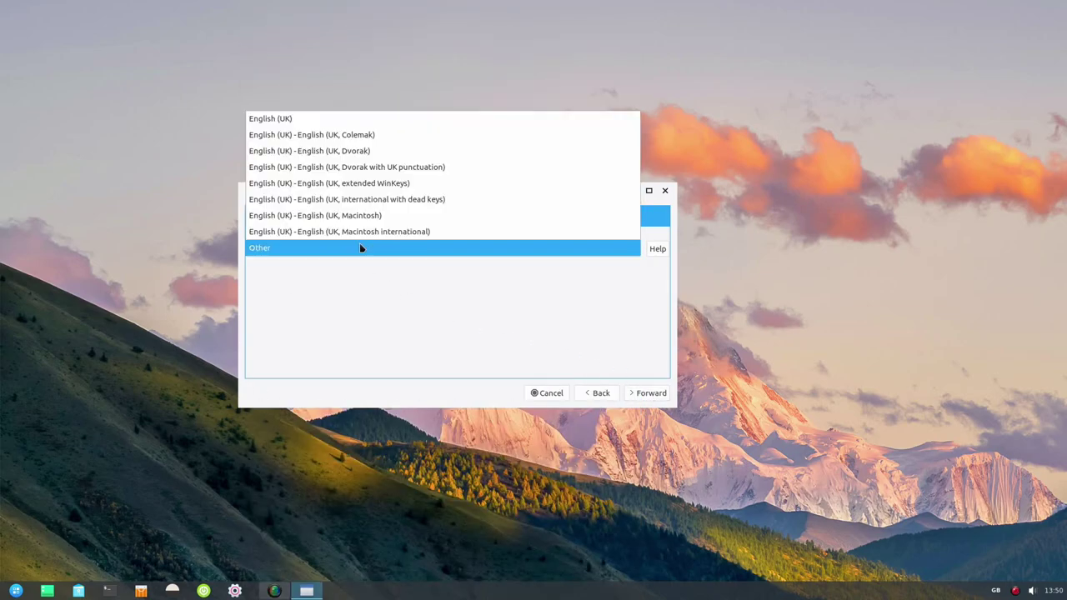
pyautogui.click(330, 125)
pyautogui.click(658, 396)
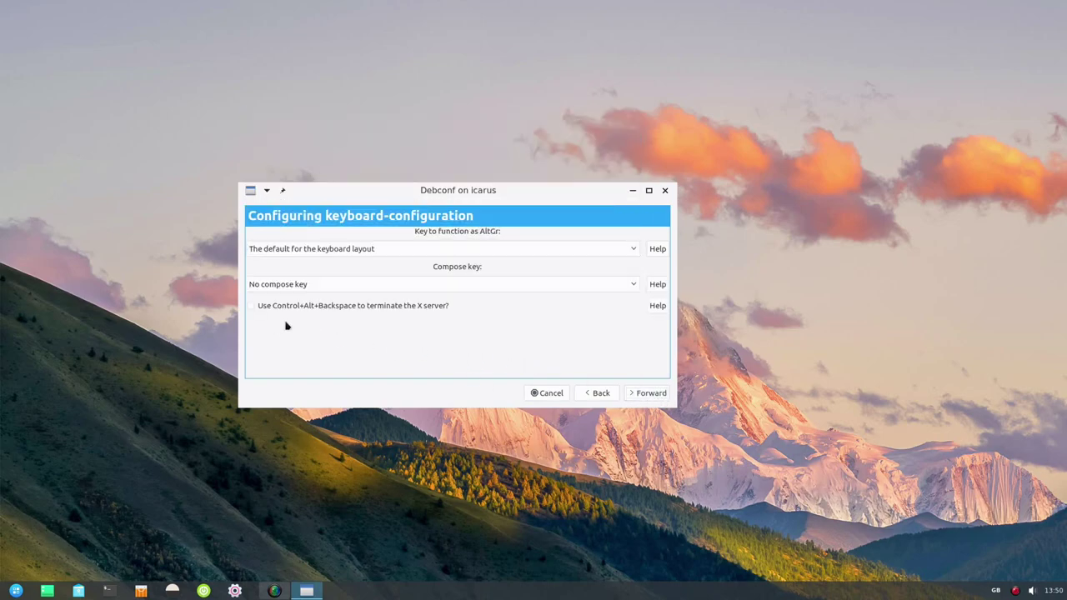
pyautogui.click(649, 393)
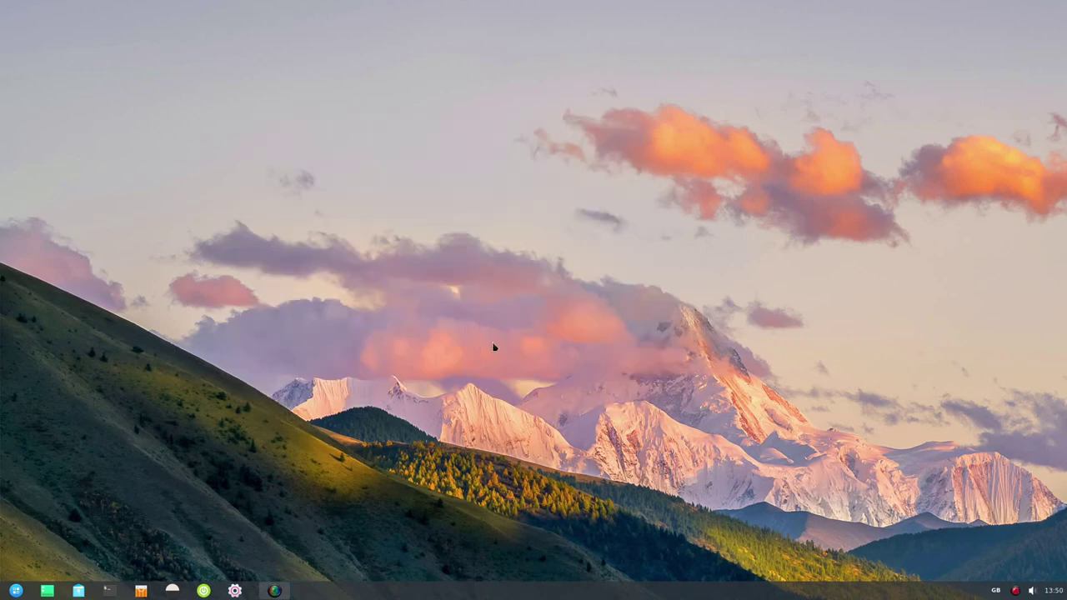